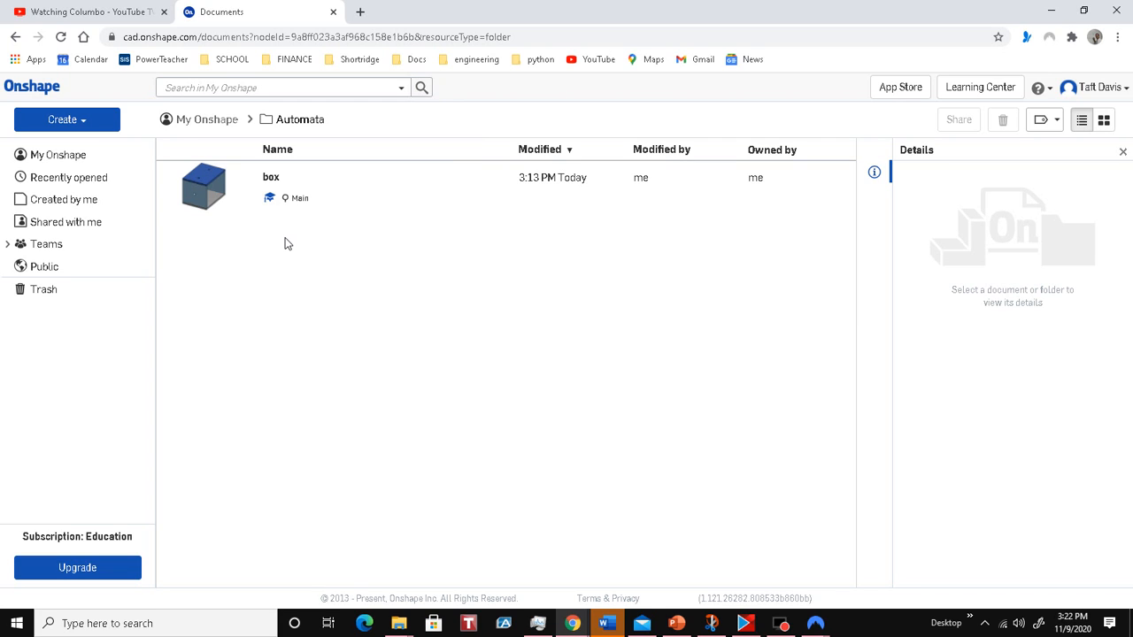
# Step: Create a new document named Cam Shaft in the Automata folder
pyautogui.click(75, 122)
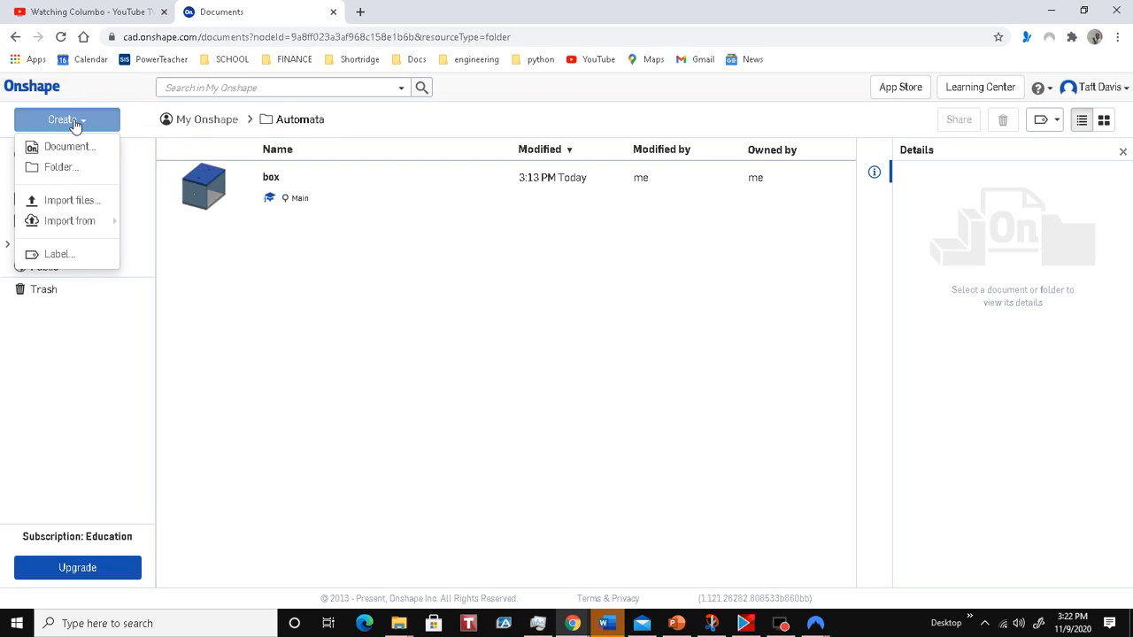
pyautogui.click(76, 152)
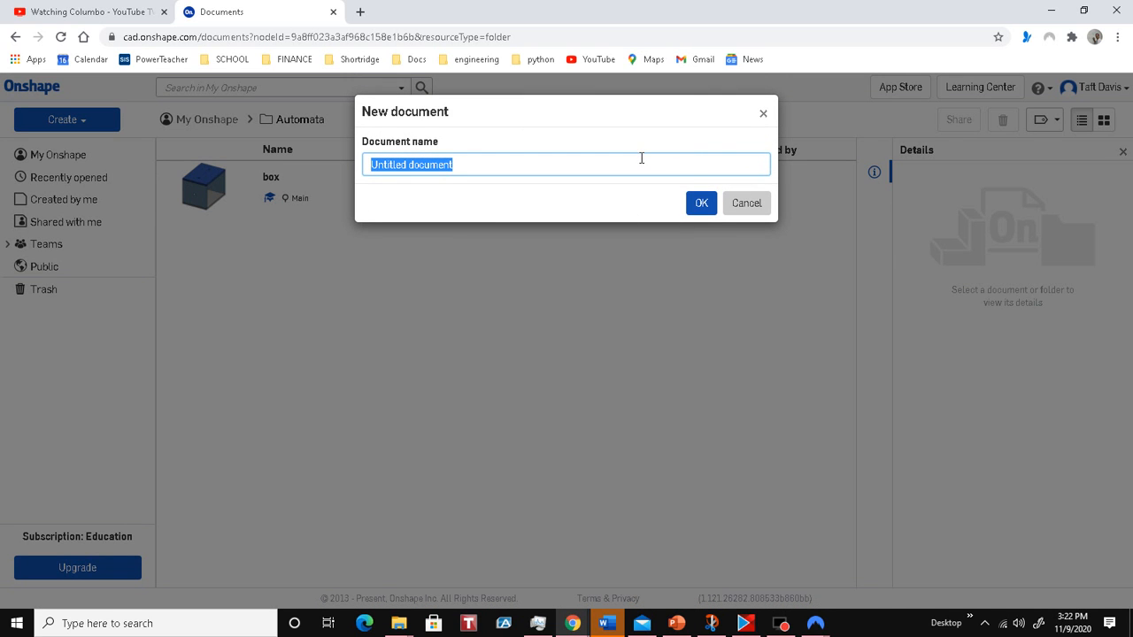
pyautogui.write('Cam Shaft')
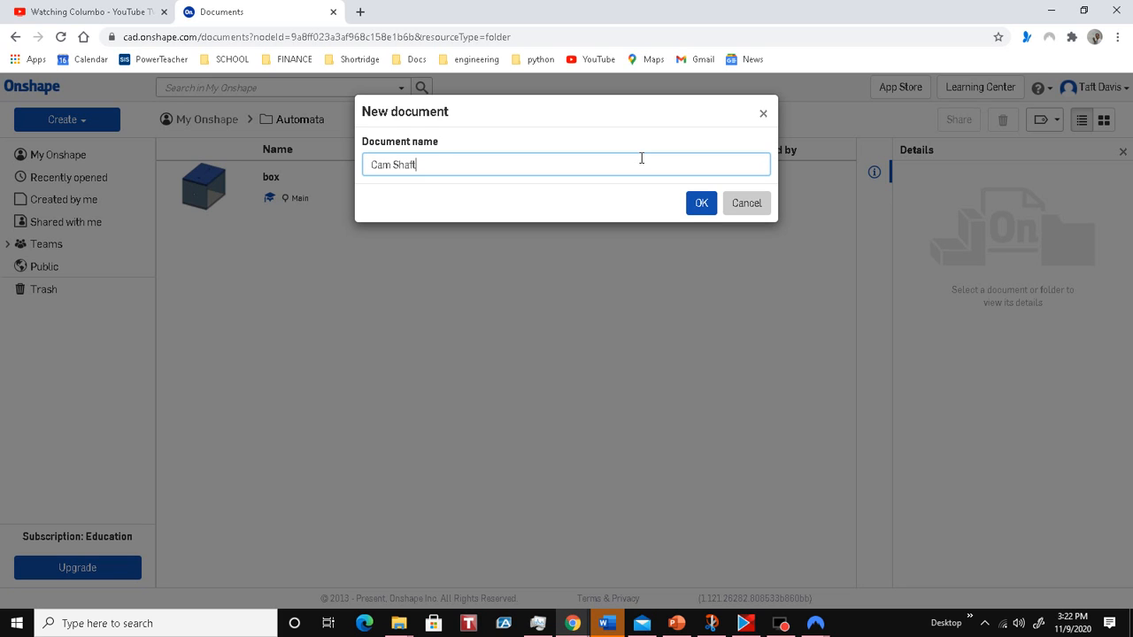
pyautogui.click(696, 205)
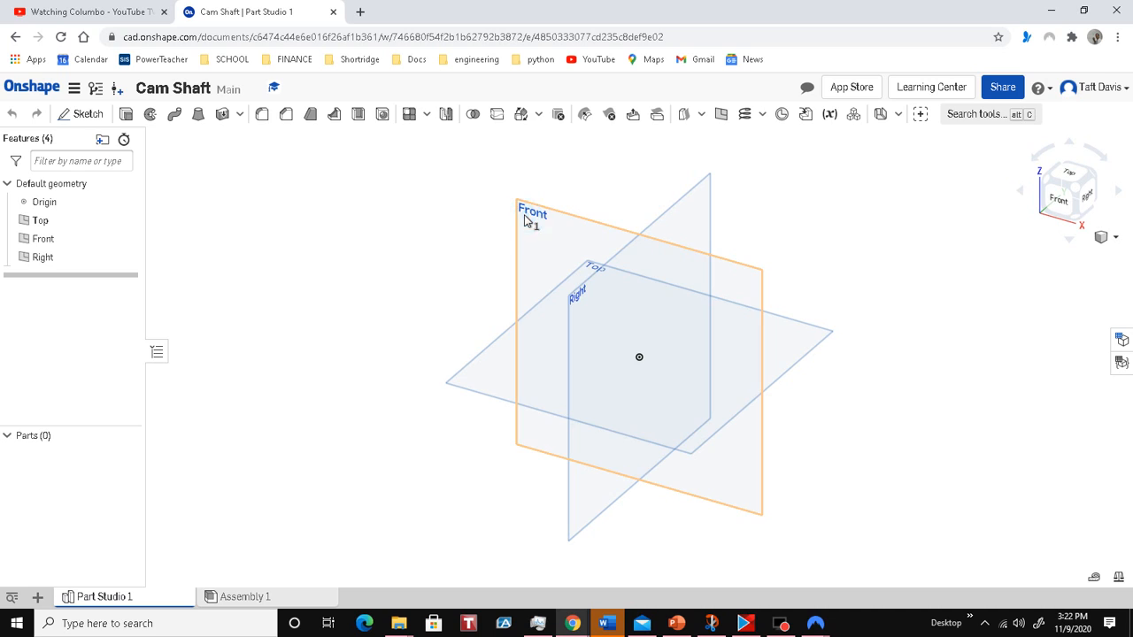
# Step: Start a sketch on the Front plane and hide the origin and the Top, Front and Right planes
pyautogui.click(524, 222)
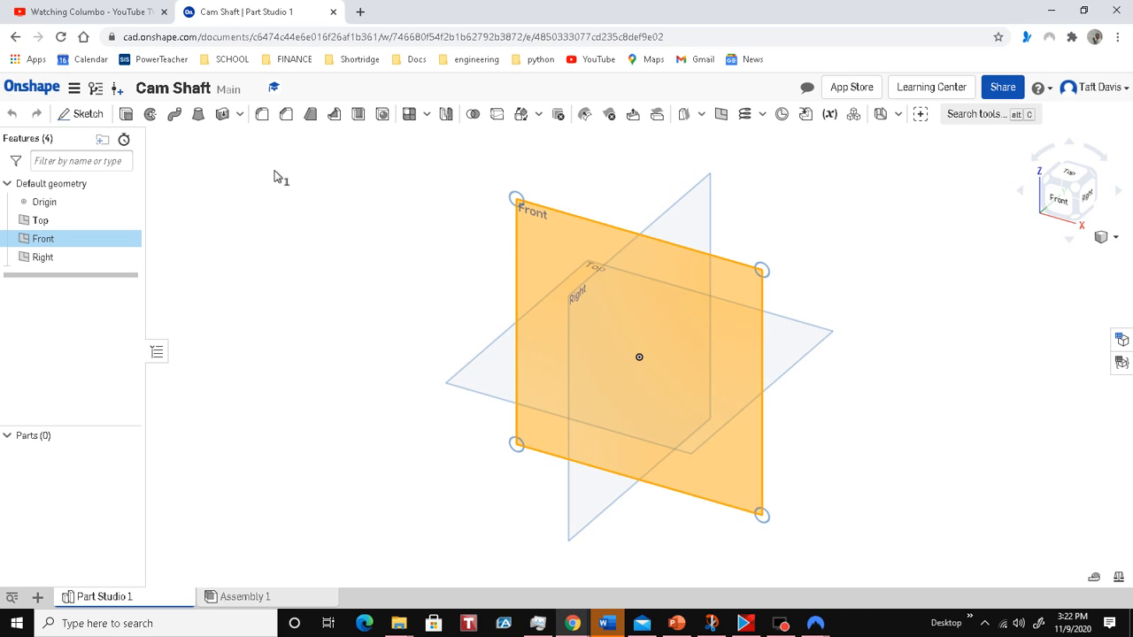
pyautogui.click(87, 114)
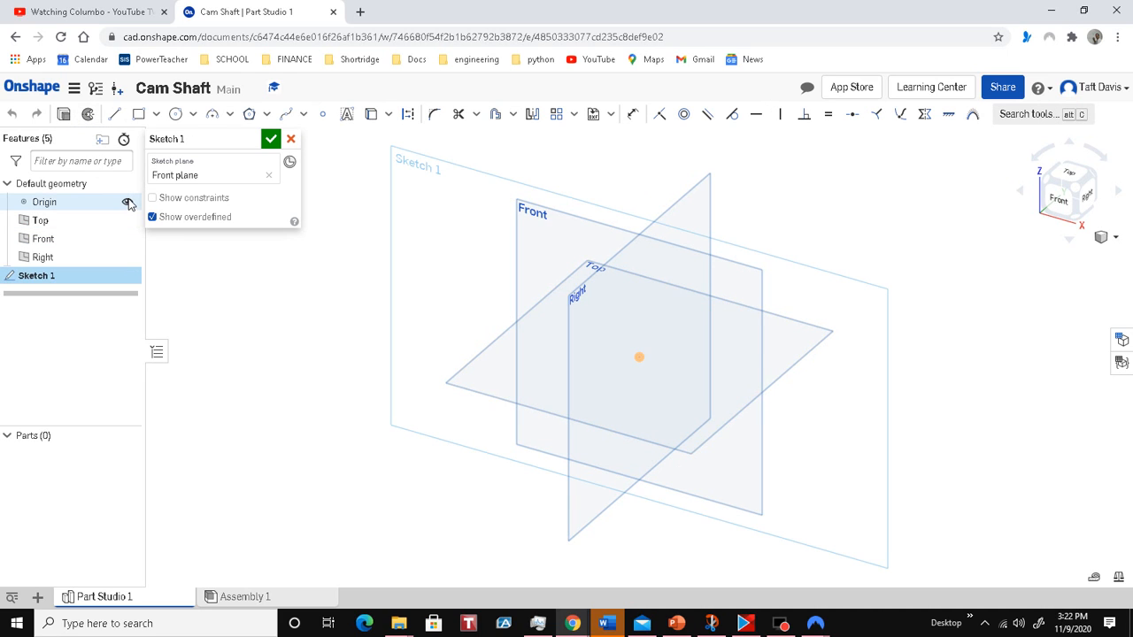
pyautogui.click(126, 203)
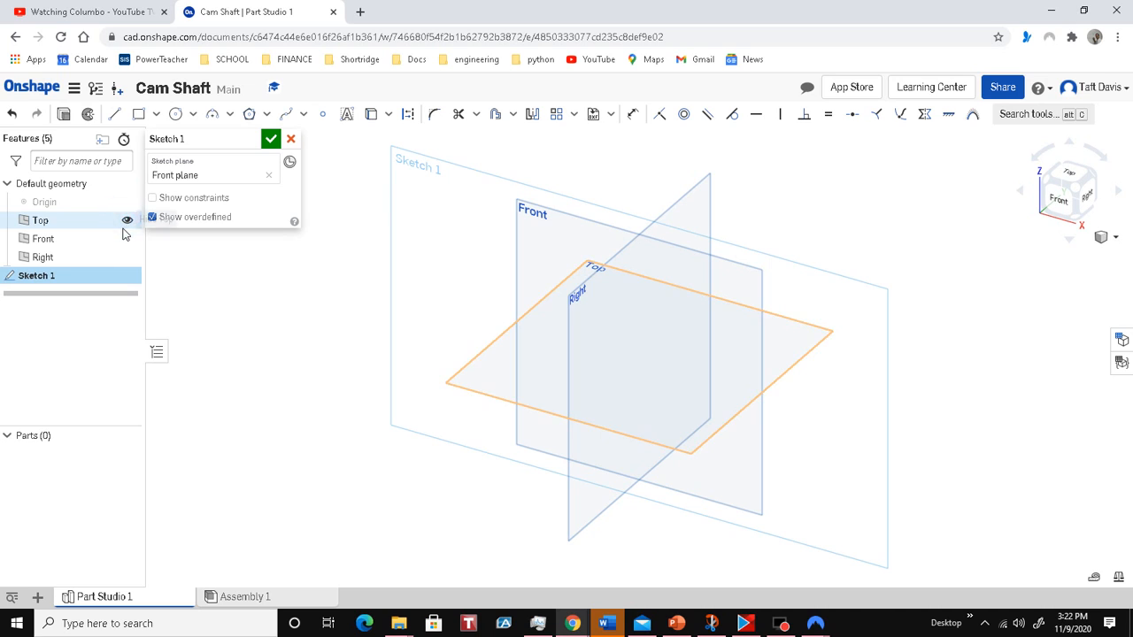
pyautogui.click(127, 220)
pyautogui.click(127, 240)
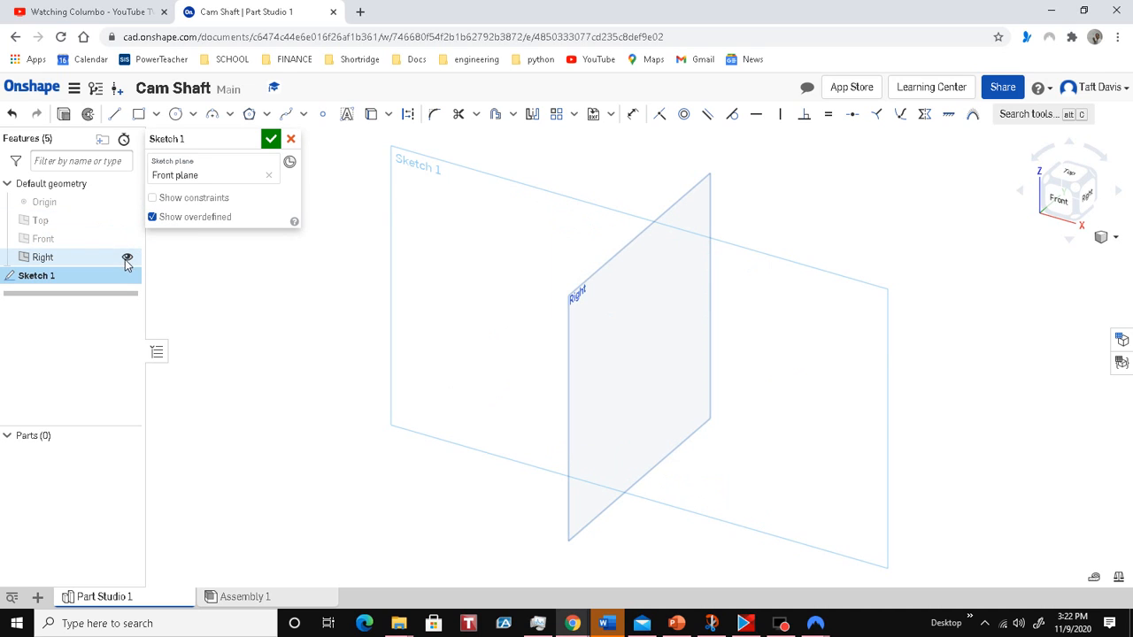
pyautogui.click(127, 257)
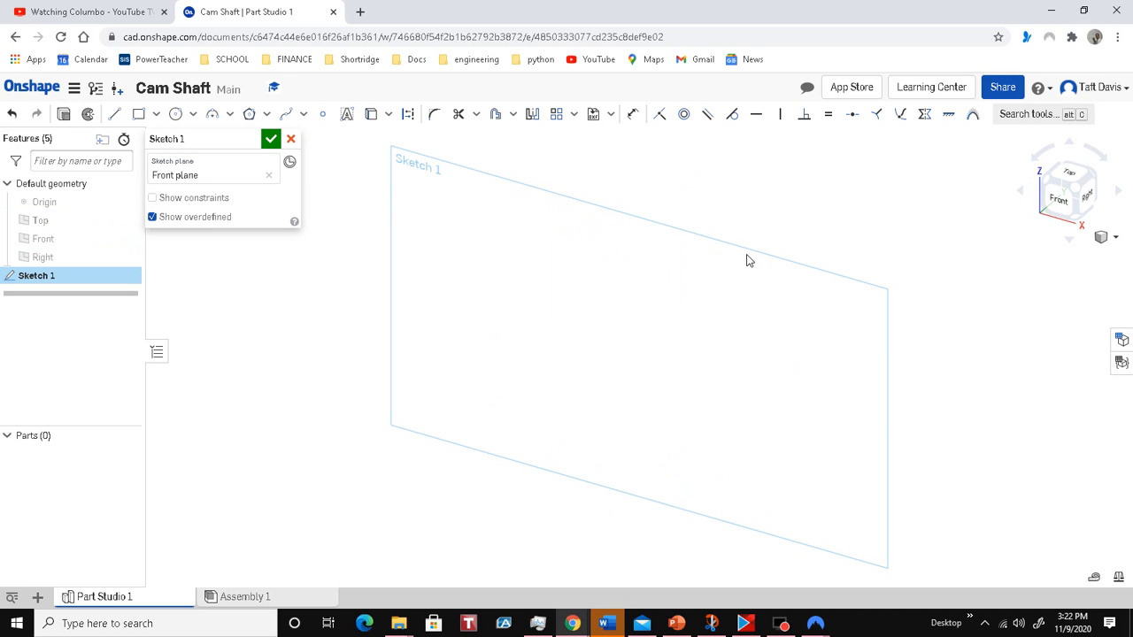
# Step: Sketch a corner rectangle 0.5 in wide and 2 in tall on the Front plane
pyautogui.click(1060, 202)
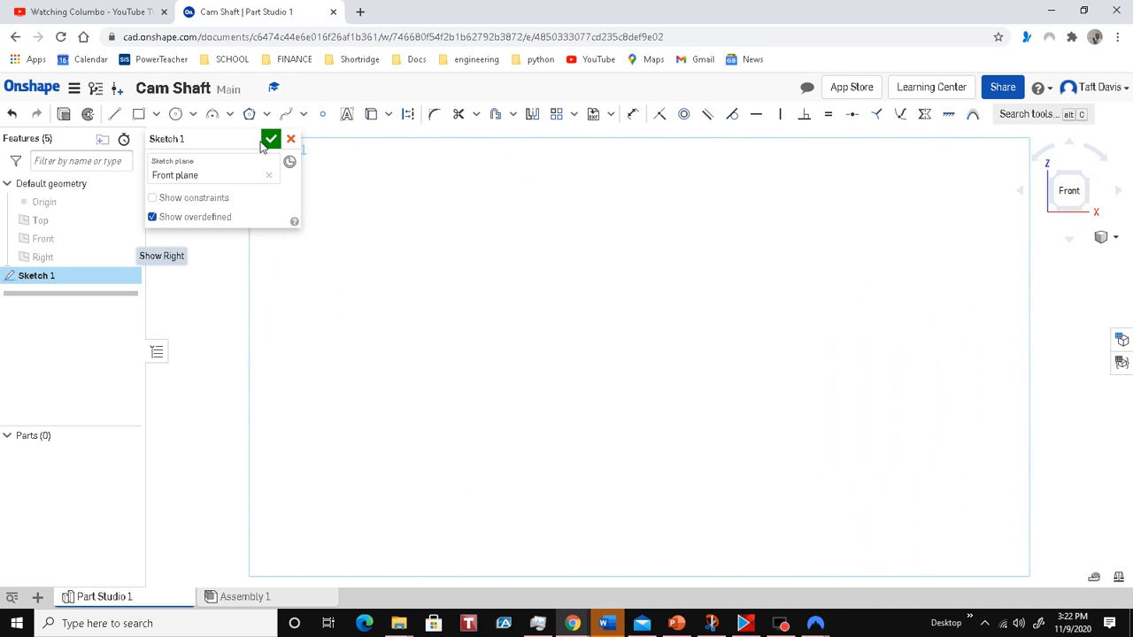
pyautogui.click(139, 118)
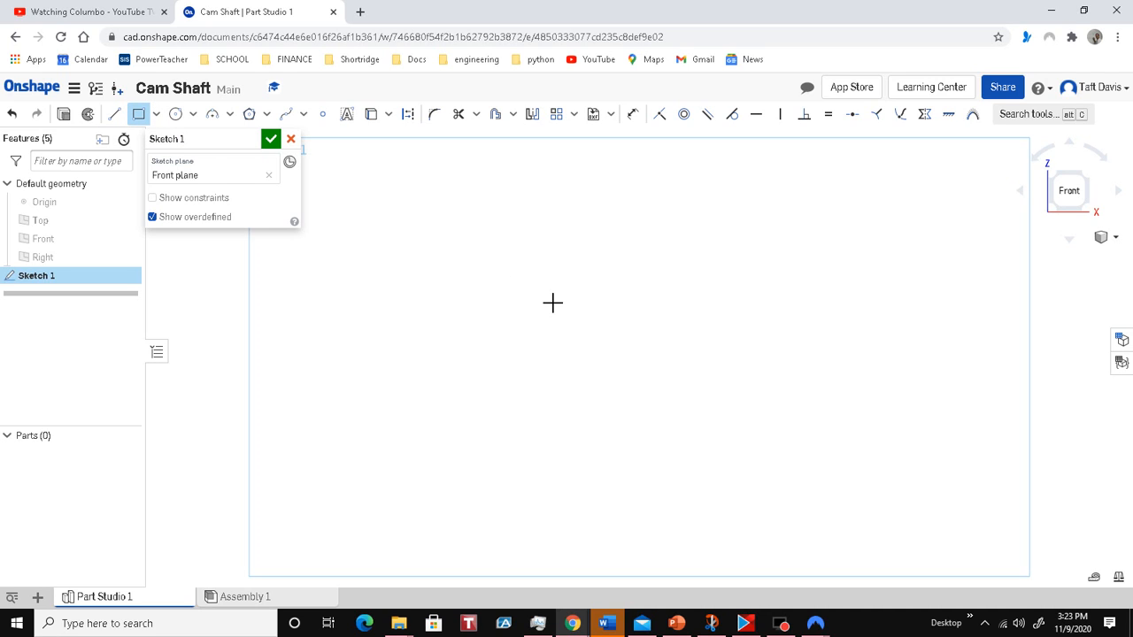
pyautogui.moveTo(589, 277)
pyautogui.mouseDown()
pyautogui.moveTo(622, 313)
pyautogui.moveTo(679, 439)
pyautogui.mouseUp()
pyautogui.click(679, 440)
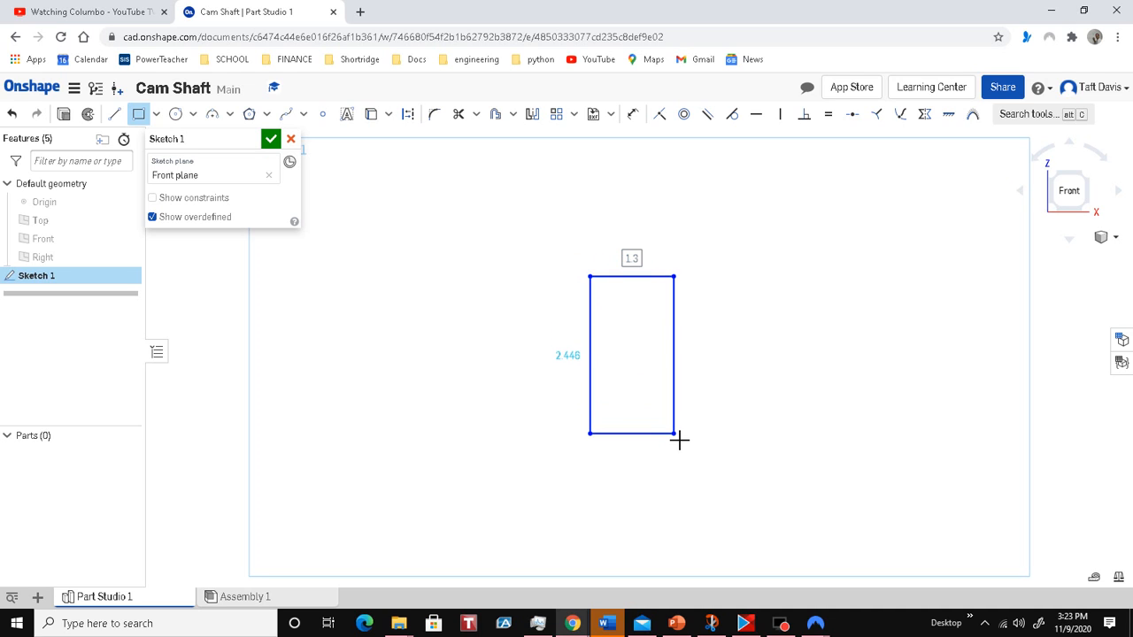
pyautogui.write('.')
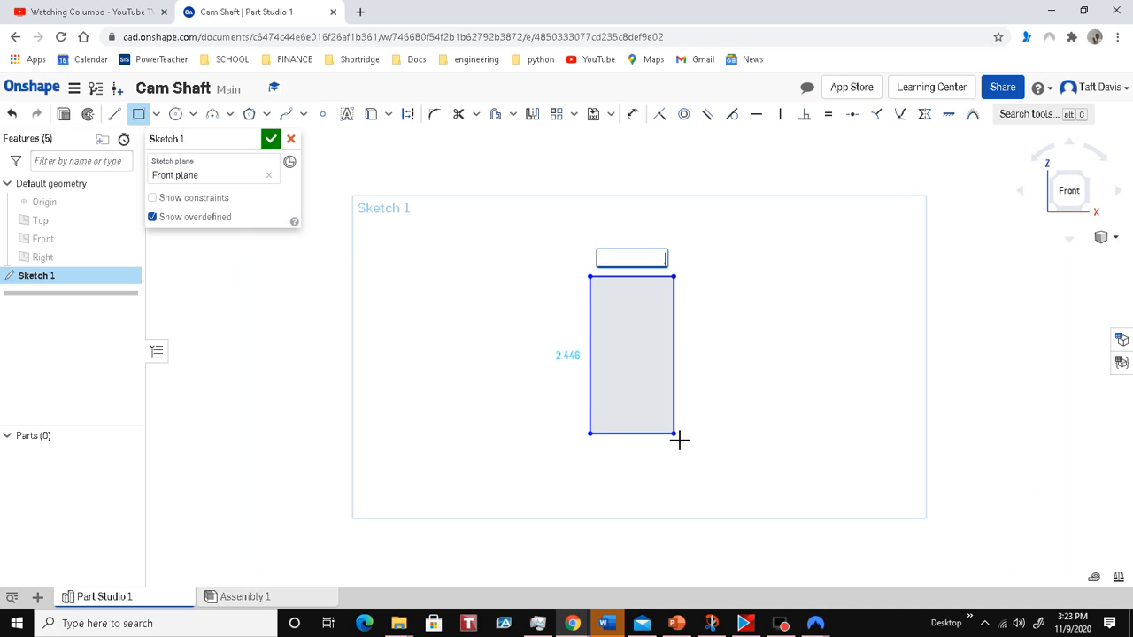
pyautogui.write('5')
pyautogui.press('Tab')
pyautogui.write('2')
pyautogui.press('Return')
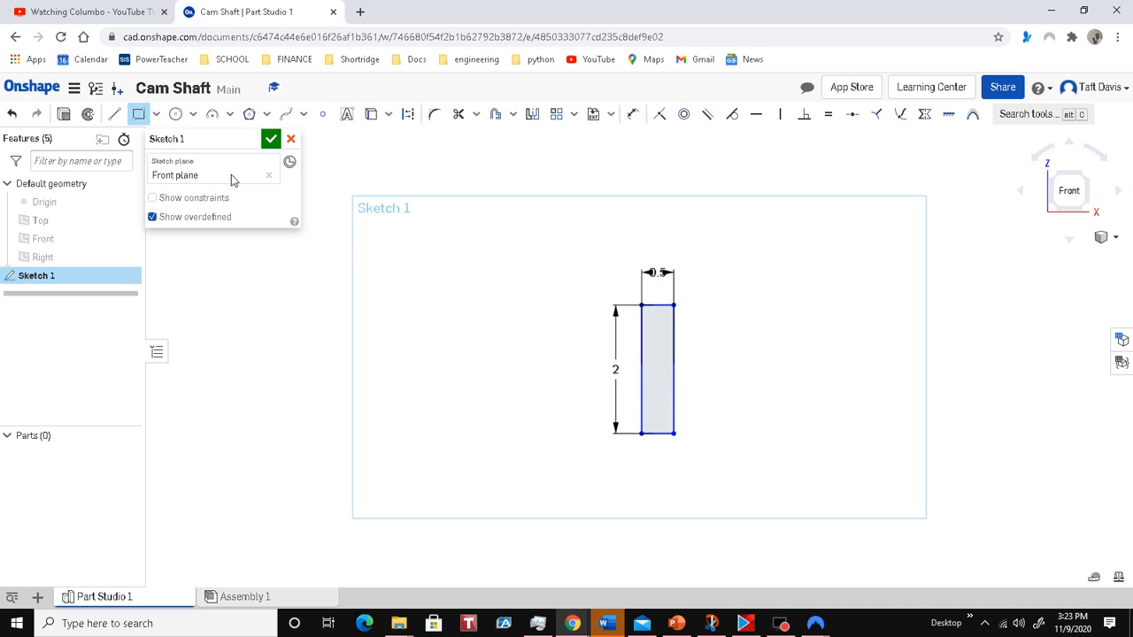
# Step: Extrude the rectangle as a new solid with a blind depth of 0.5 in
pyautogui.click(63, 114)
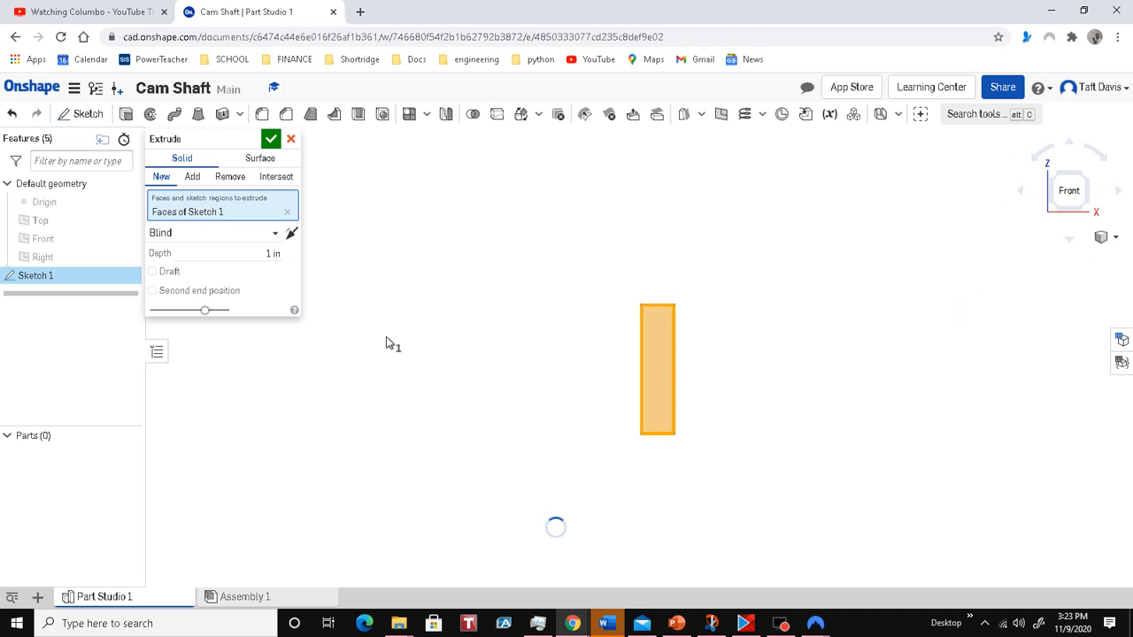
pyautogui.click(273, 253)
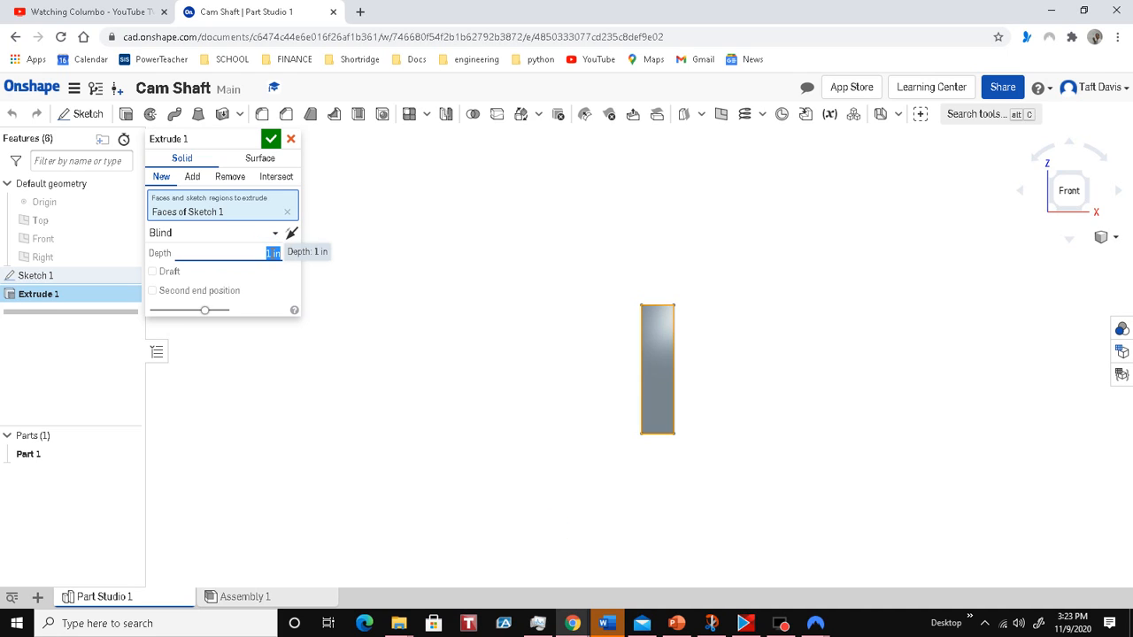
pyautogui.press('BackSpace')
pyautogui.write('.5')
pyautogui.press('Return')
pyautogui.click(270, 139)
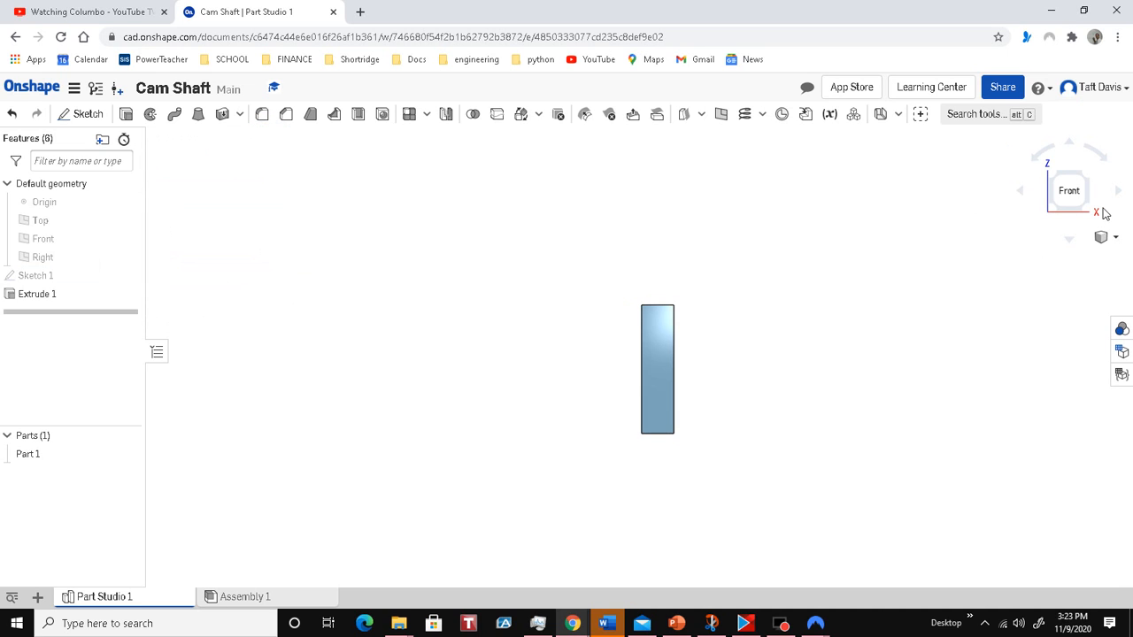
# Step: Start a new sketch on the front face of the block and view it straight on
pyautogui.click(1118, 241)
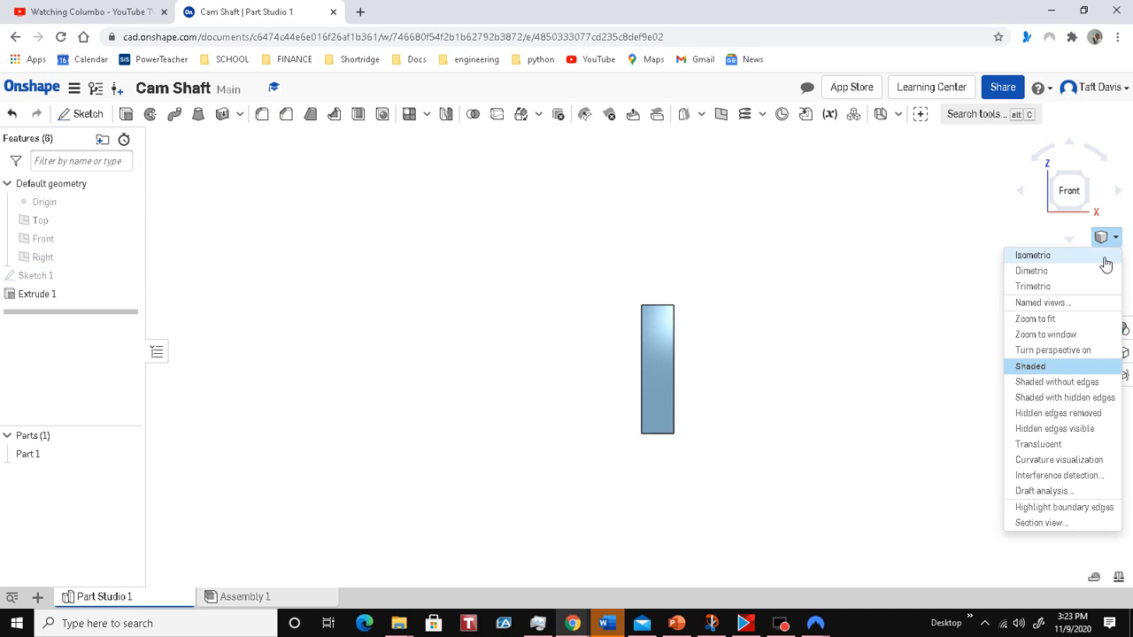
pyautogui.click(1104, 256)
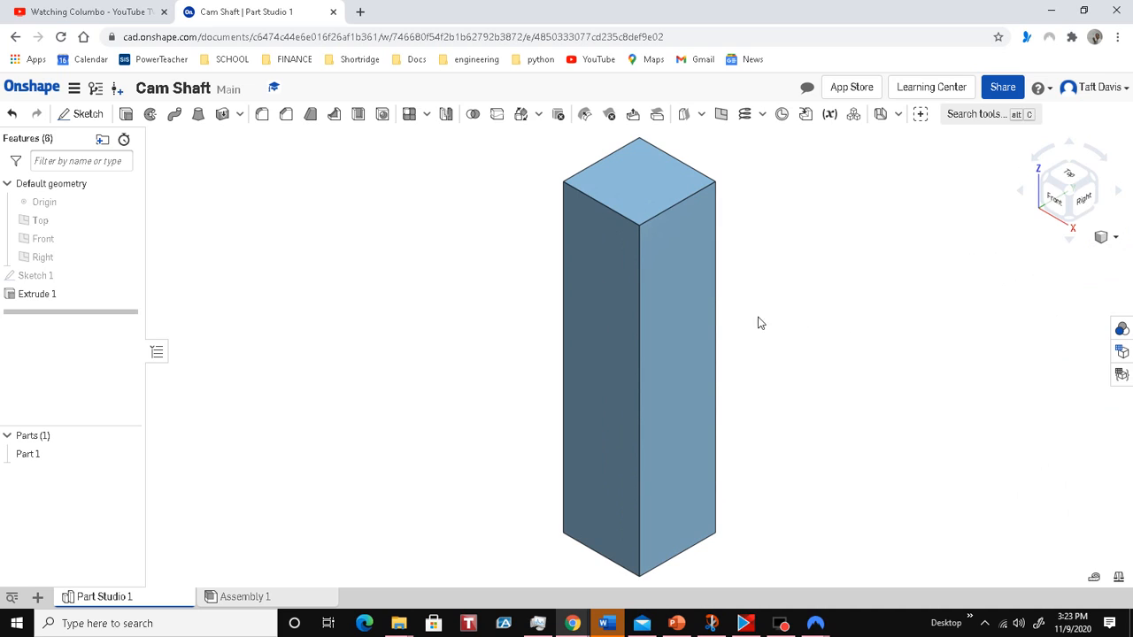
pyautogui.click(640, 255)
pyautogui.click(83, 113)
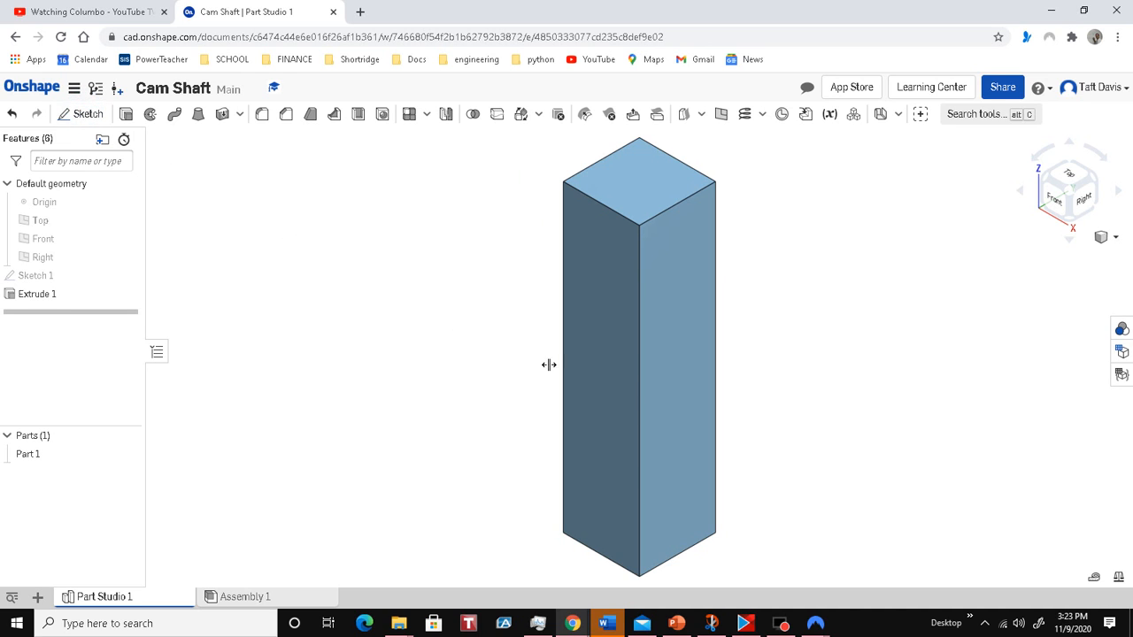
pyautogui.click(601, 373)
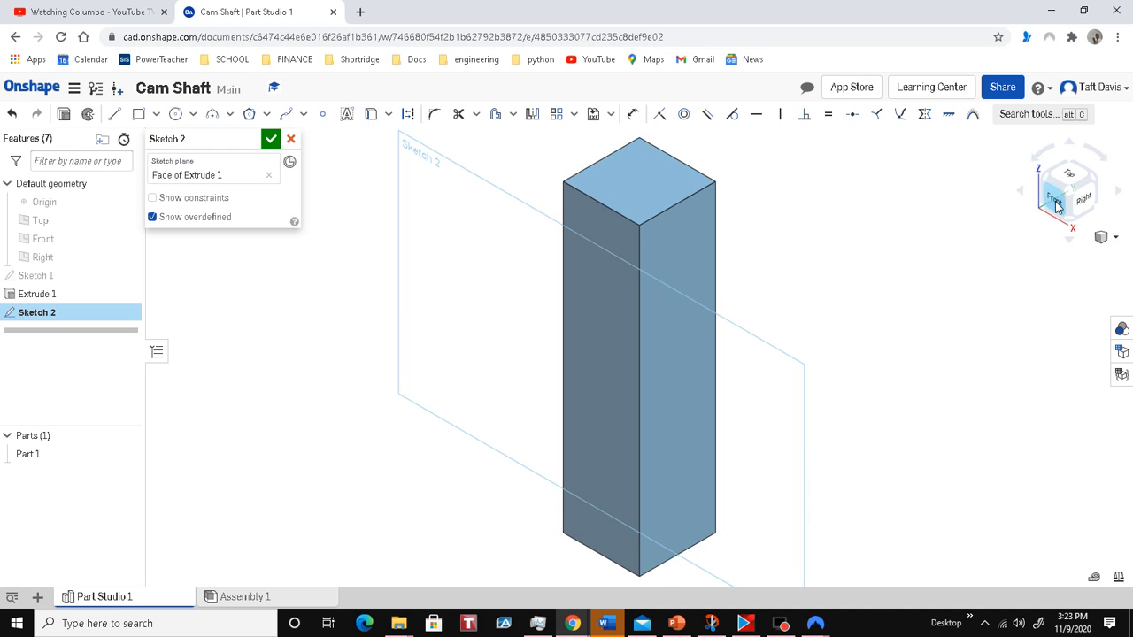
pyautogui.click(1054, 201)
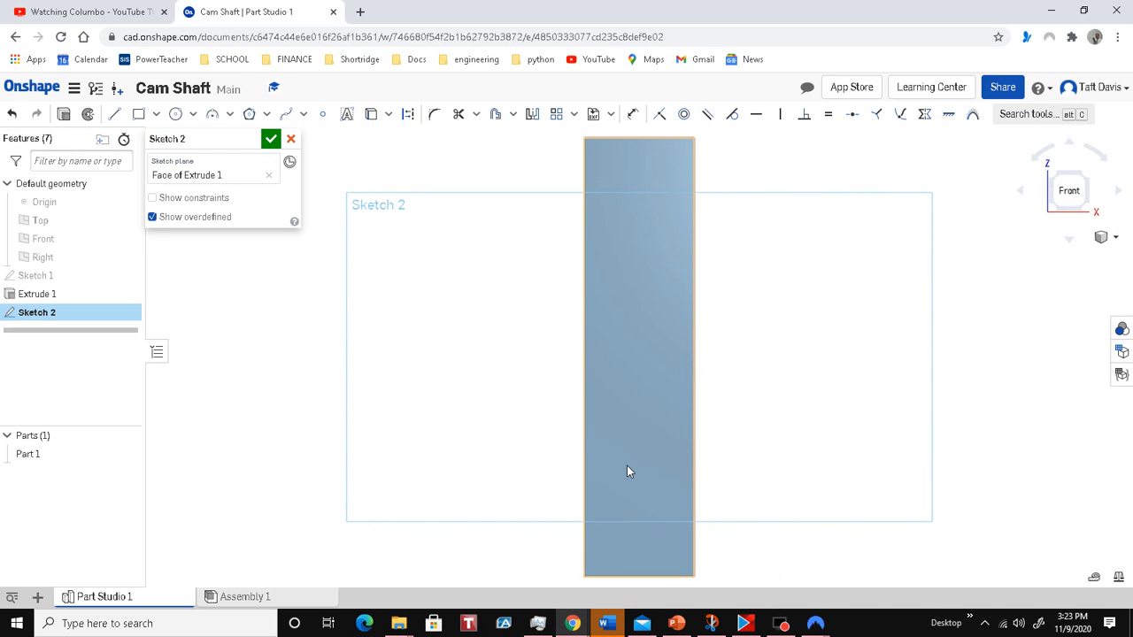
# Step: Sketch a 3/8 in diameter circle near the lower end of the face, centred on the block's width
pyautogui.click(176, 117)
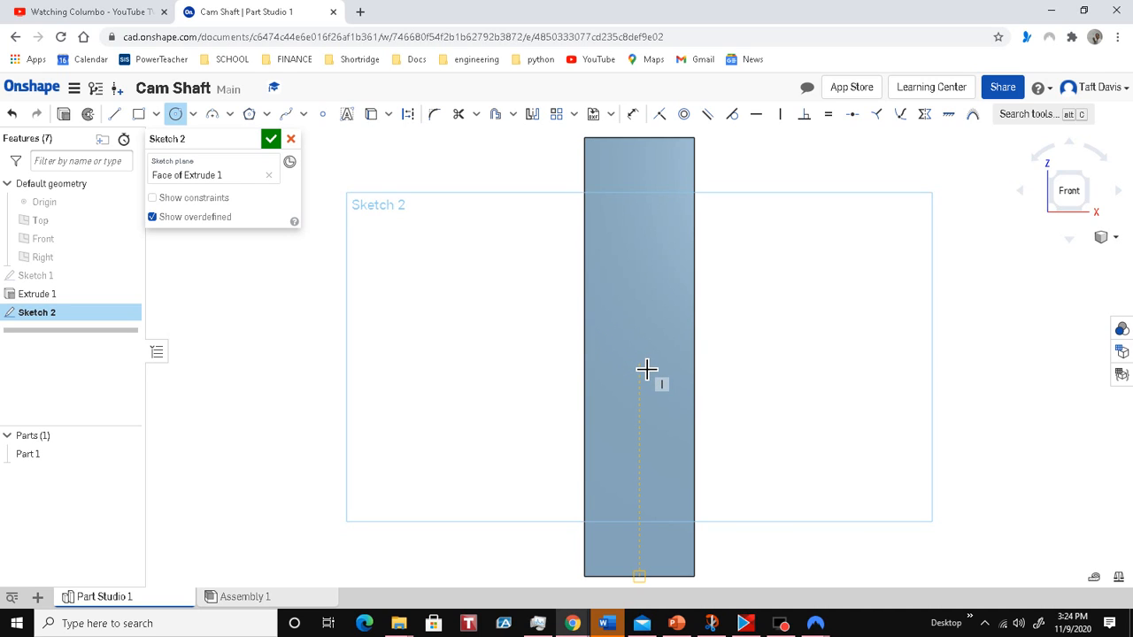
pyautogui.click(646, 524)
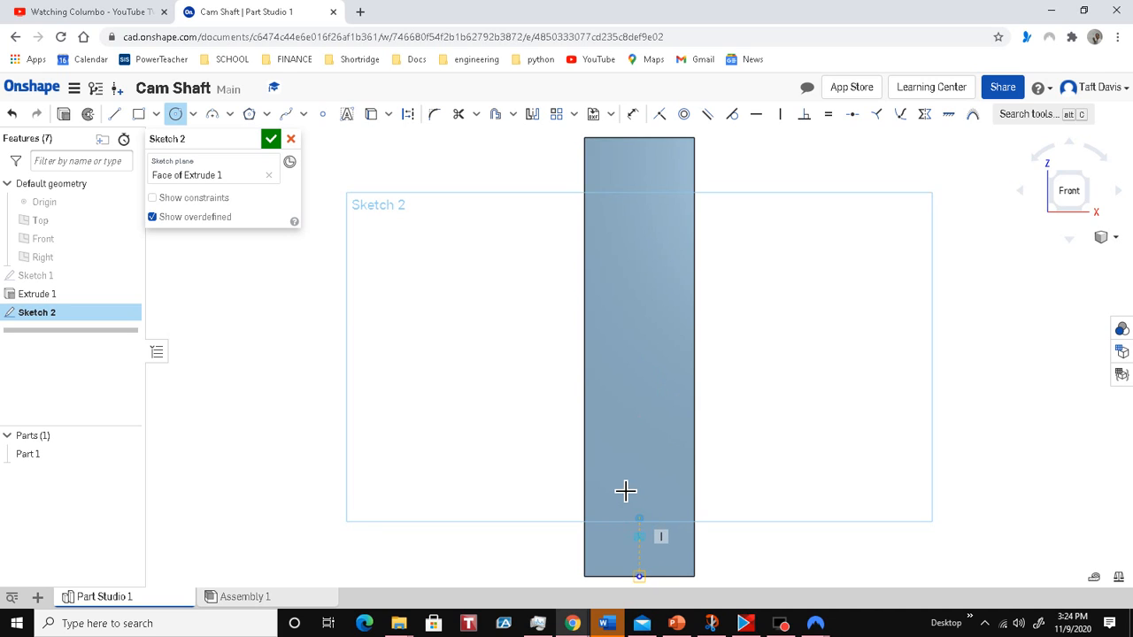
pyautogui.click(625, 486)
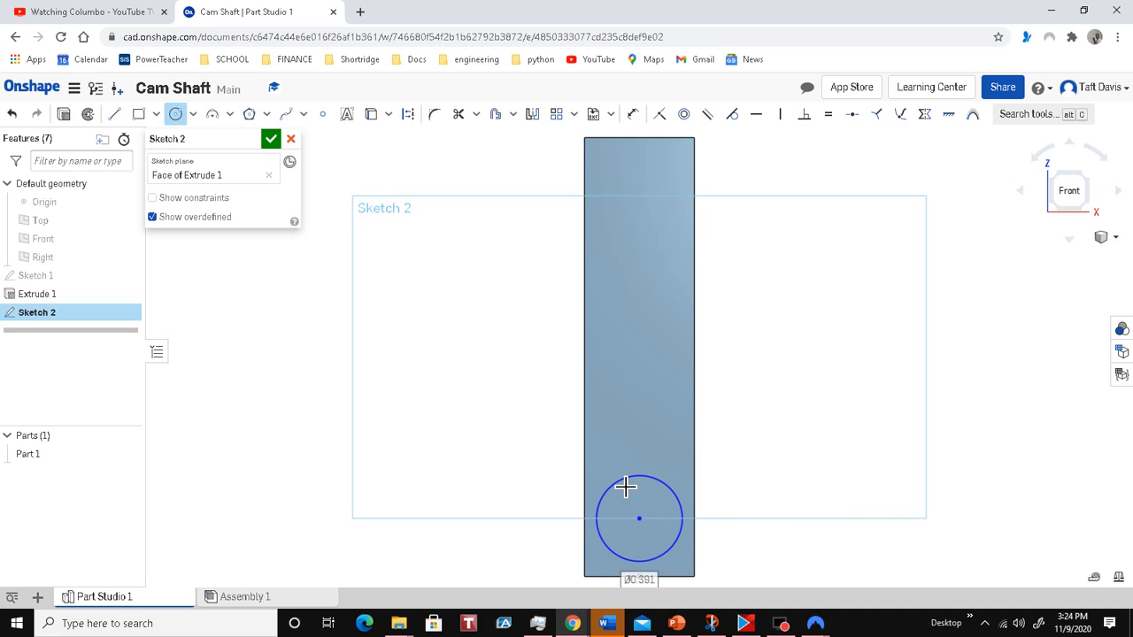
pyautogui.write('3/')
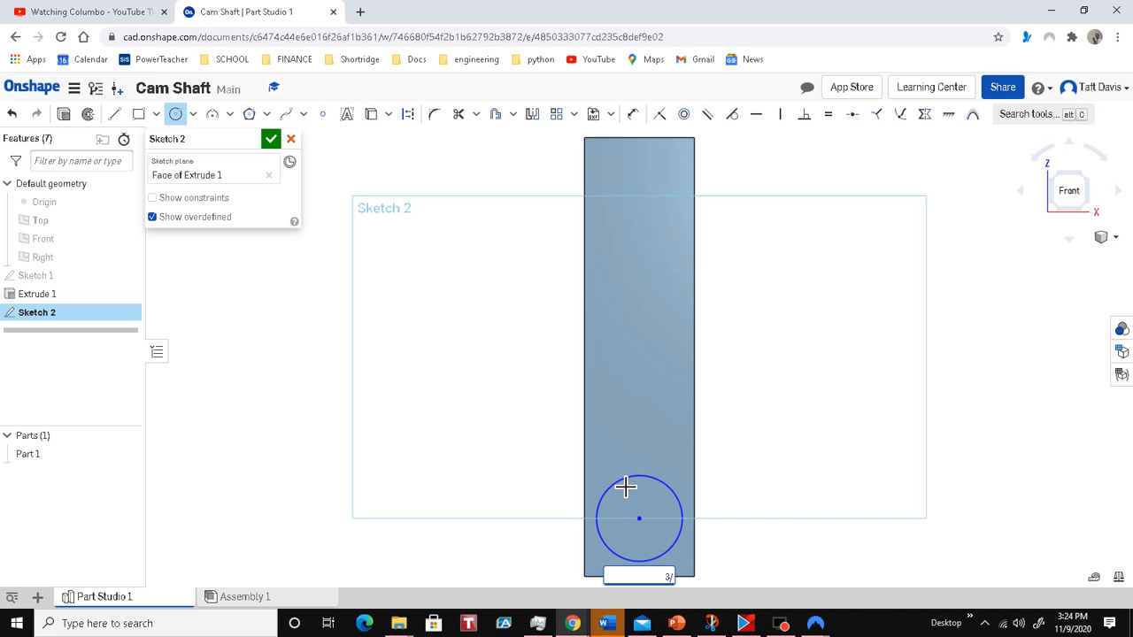
pyautogui.press('Return')
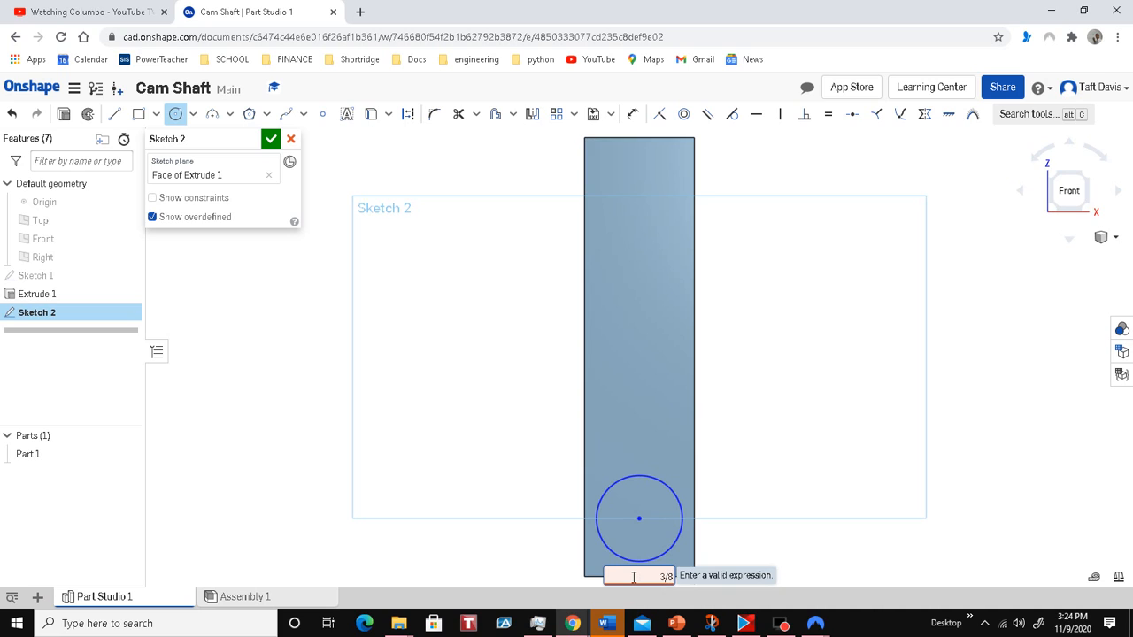
pyautogui.press('Return')
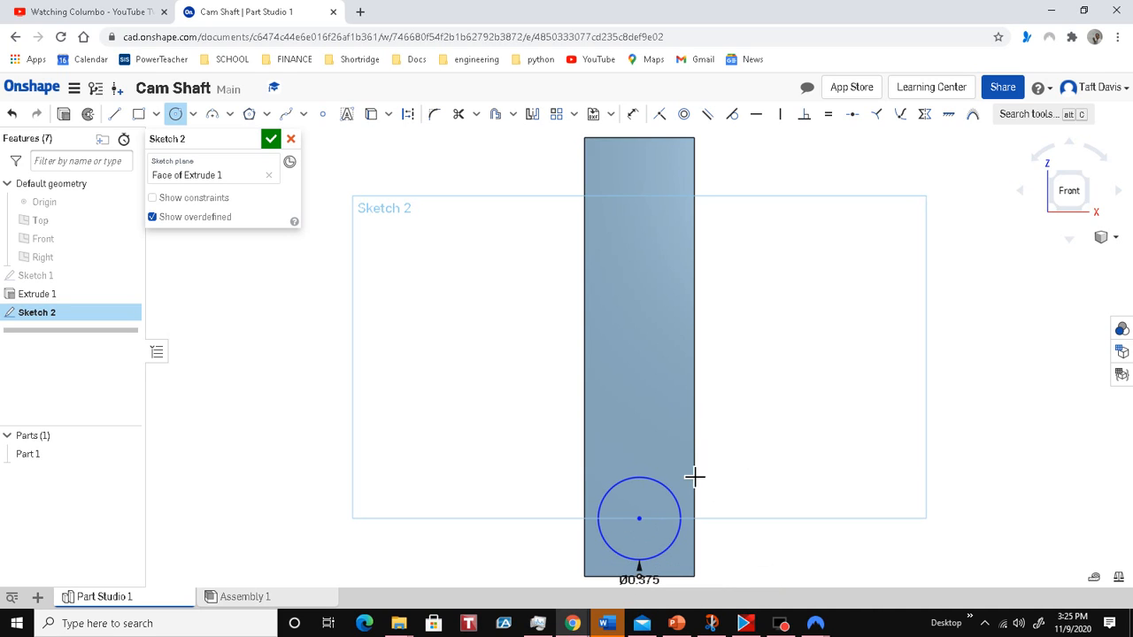
# Step: Dimension the gap between the circle's lowest point and the block's bottom edge to 0.1 in
pyautogui.click(636, 116)
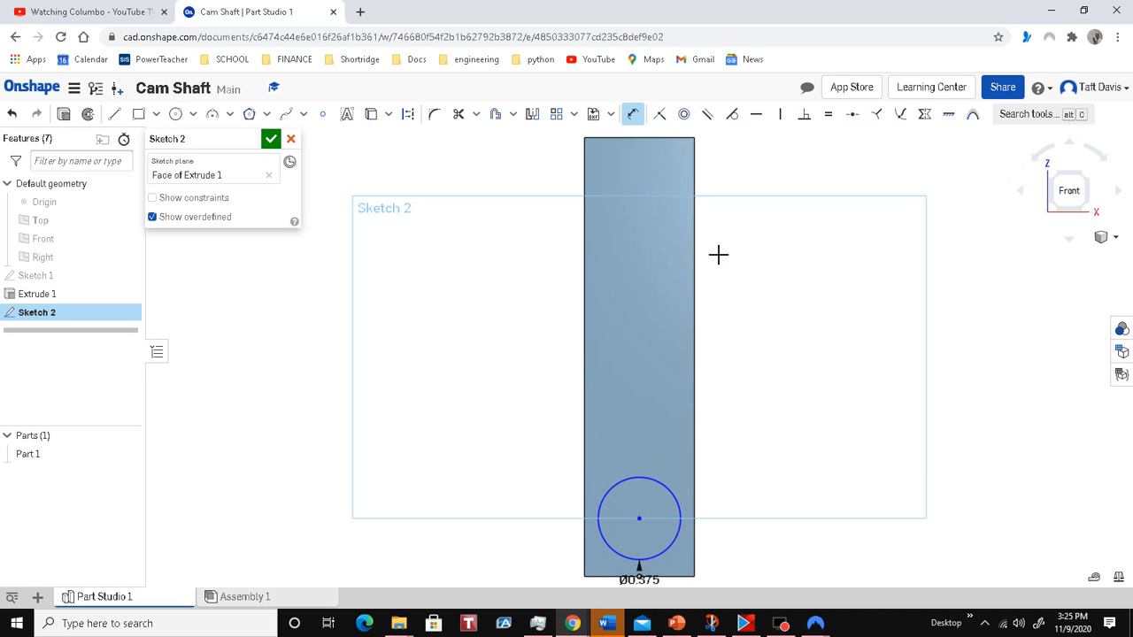
pyautogui.click(652, 559)
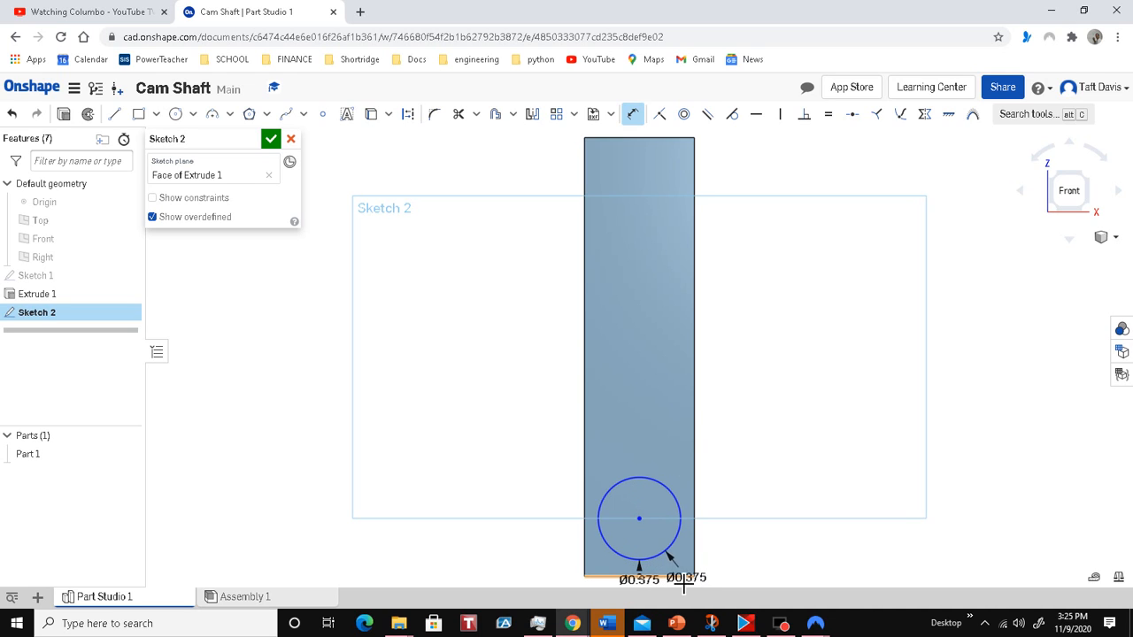
pyautogui.click(687, 576)
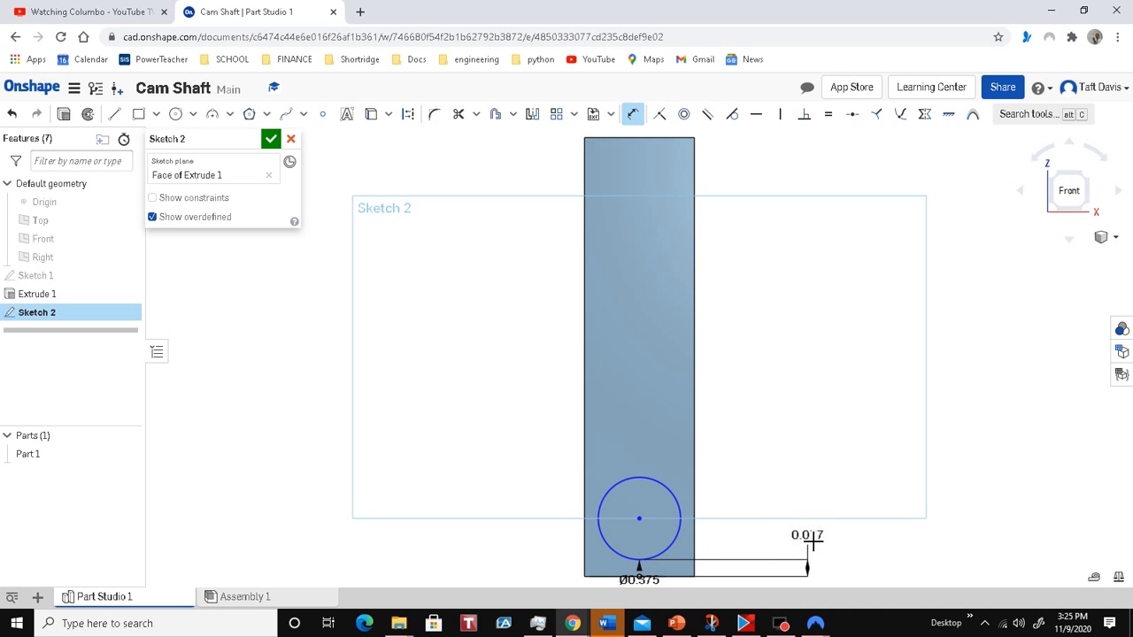
pyautogui.click(808, 542)
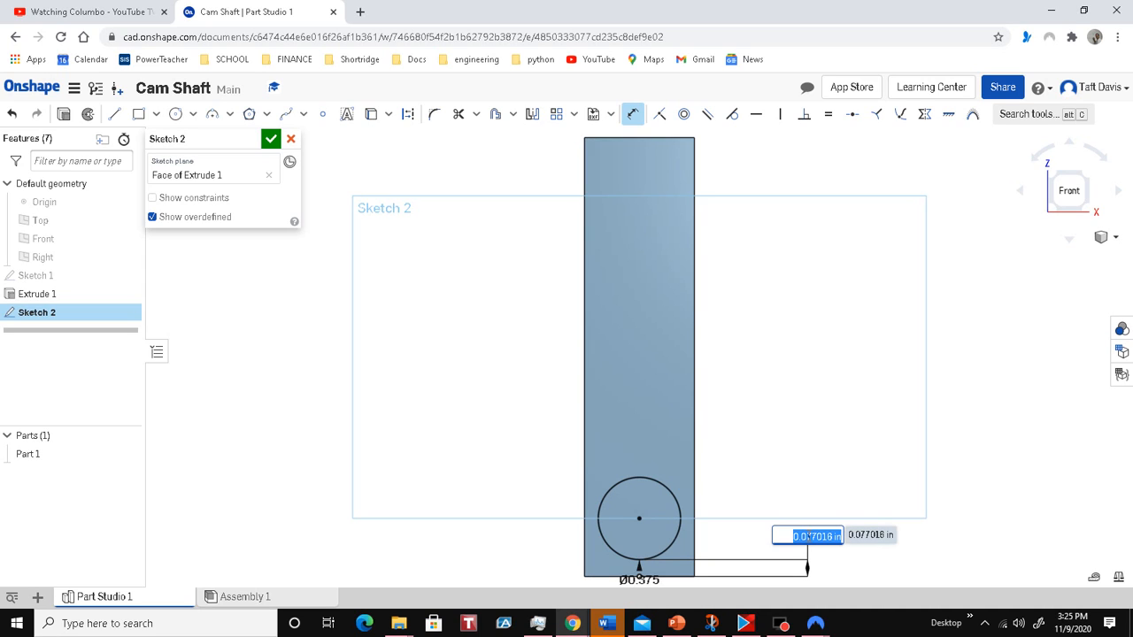
pyautogui.press('BackSpace')
pyautogui.write('7')
pyautogui.press('Return')
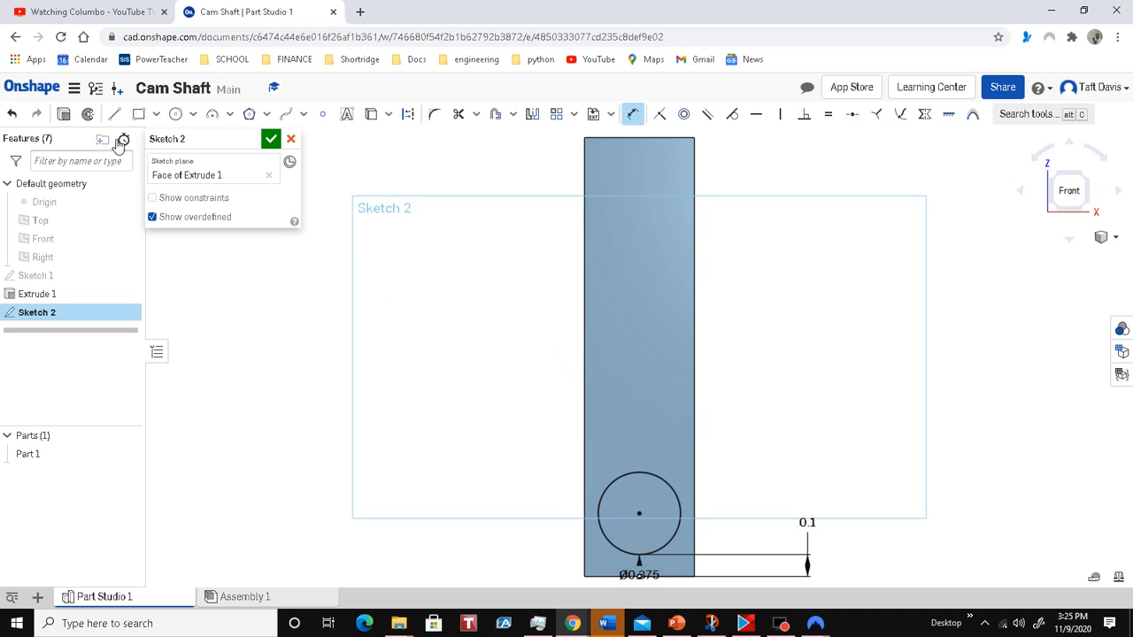
# Step: Extrude the circle on the block's front face to a blind depth of 6 in, adding it to the block
pyautogui.click(63, 115)
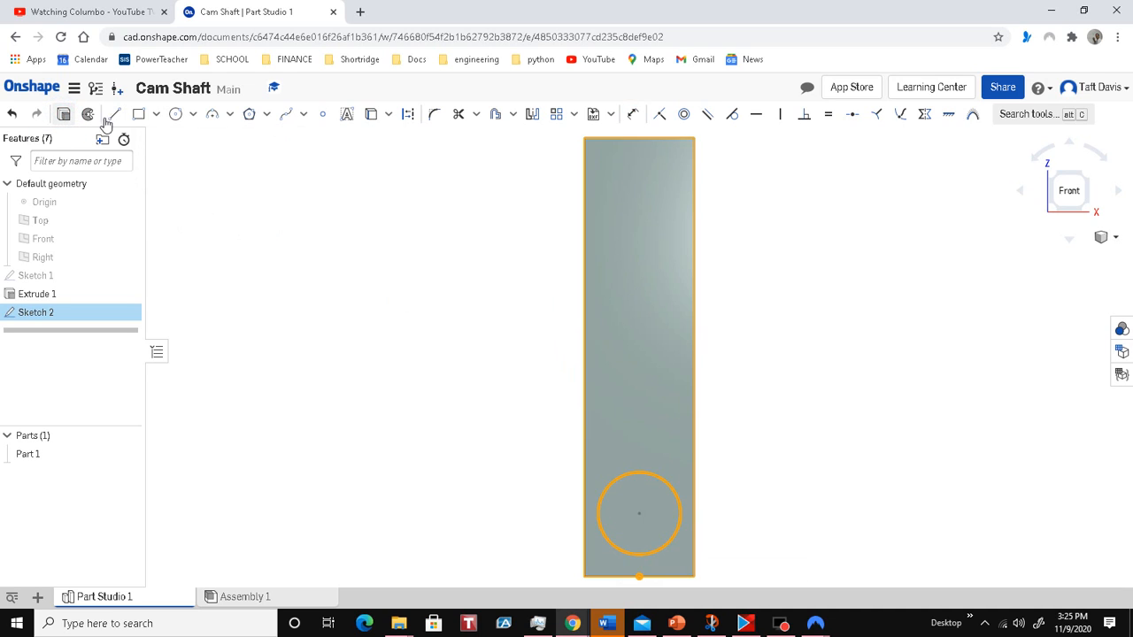
pyautogui.click(1114, 238)
pyautogui.click(1100, 256)
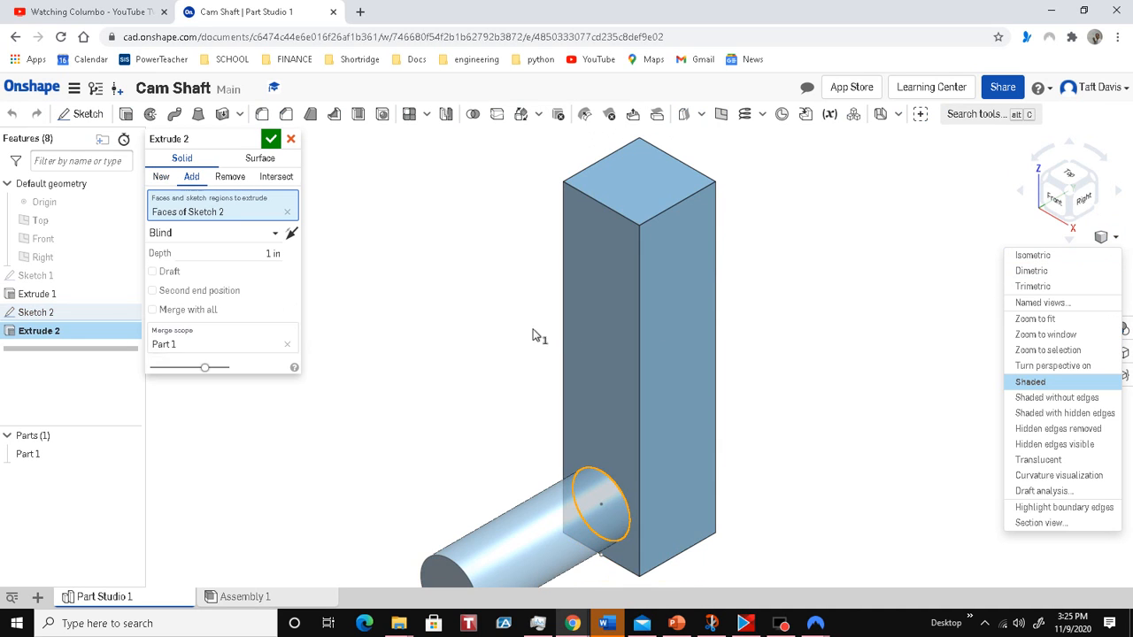
pyautogui.click(273, 255)
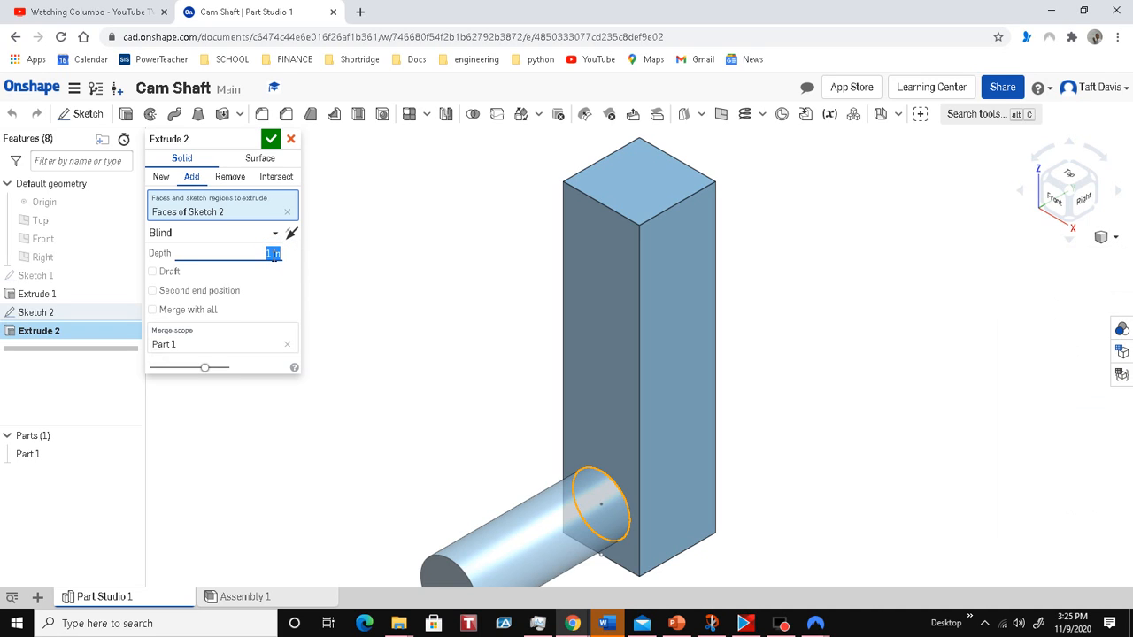
pyautogui.write('6')
pyautogui.press('Return')
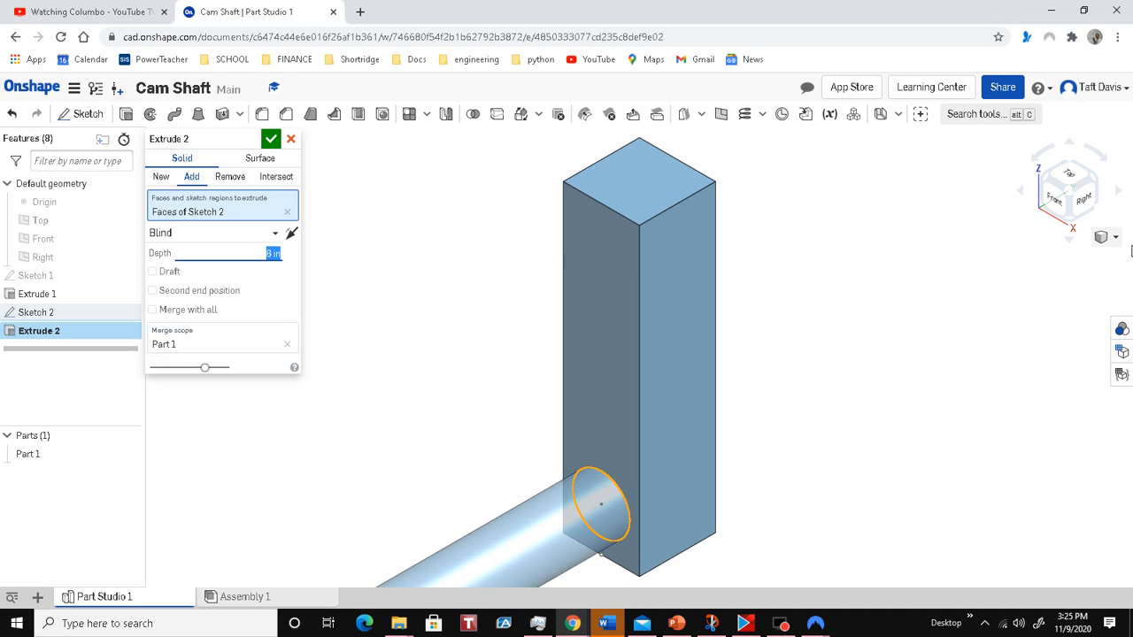
pyautogui.click(1116, 239)
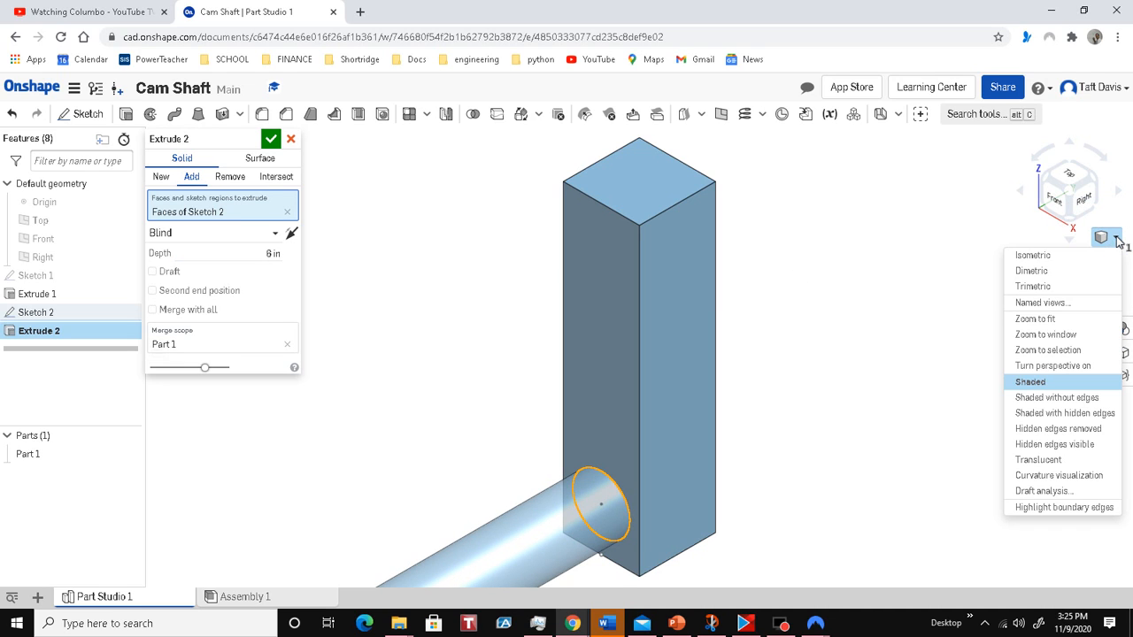
pyautogui.click(1107, 254)
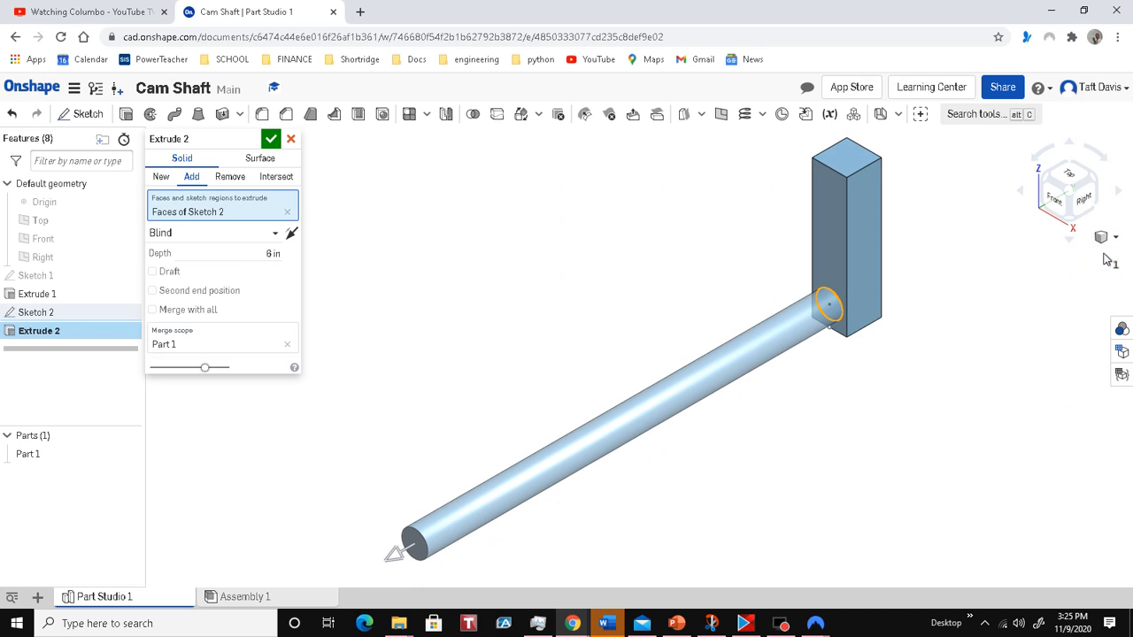
pyautogui.click(272, 140)
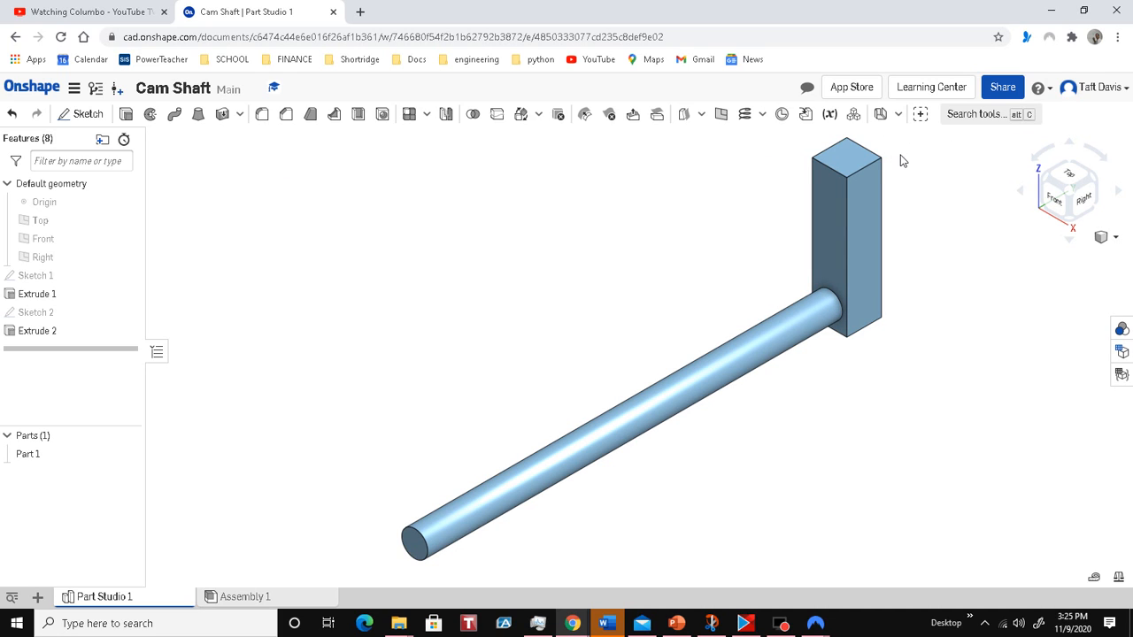
# Step: Start a new sketch on the back face of the block and view it straight on
pyautogui.click(1021, 194)
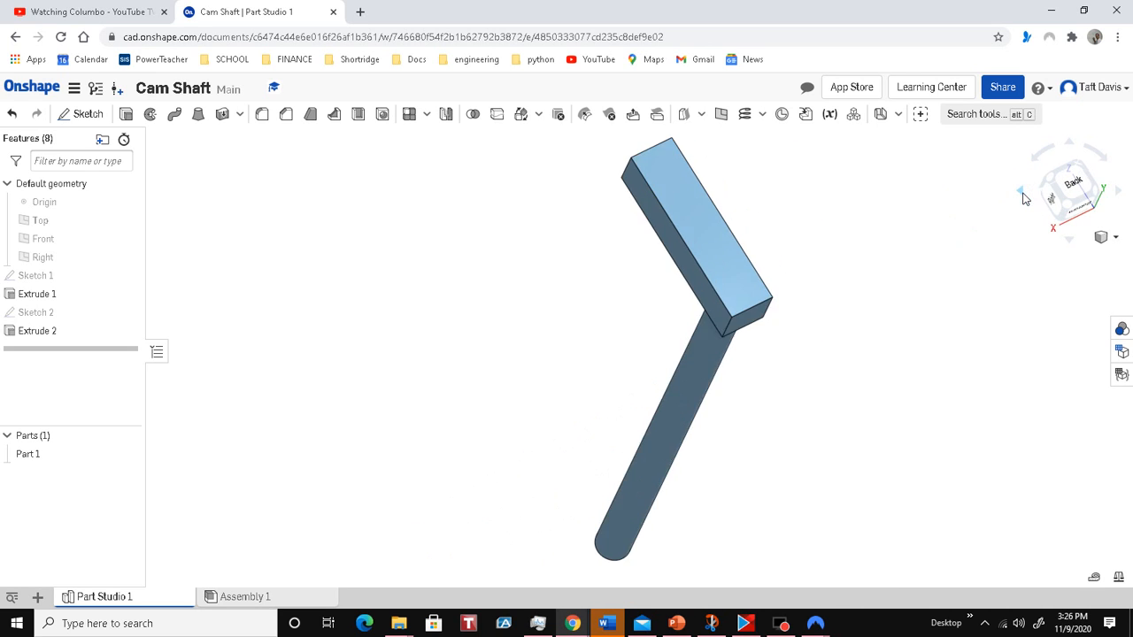
pyautogui.click(1022, 198)
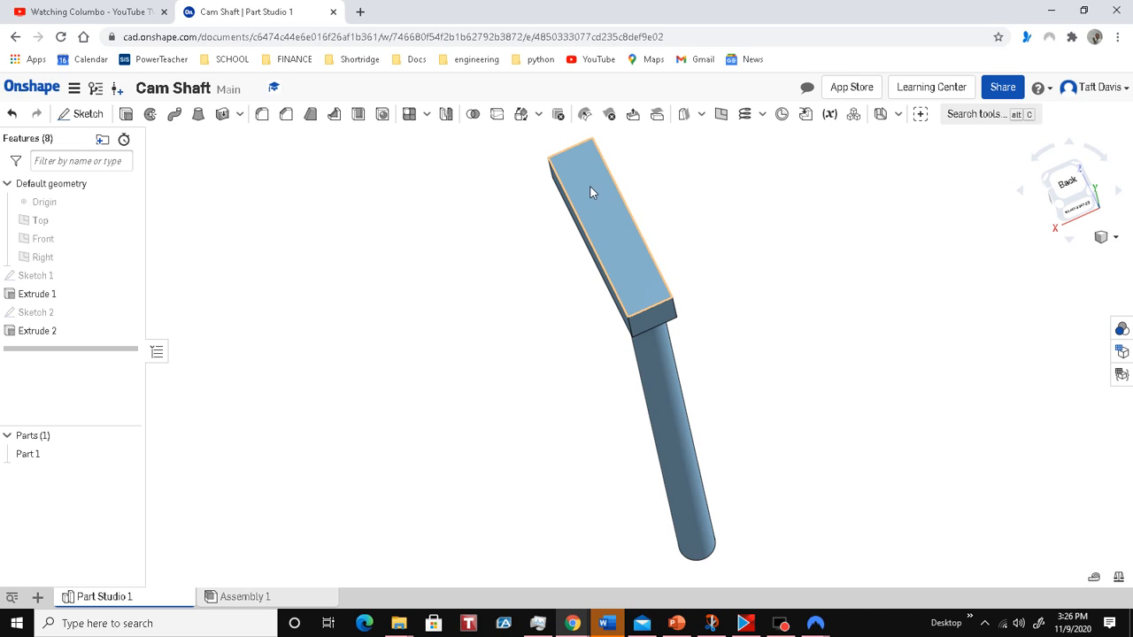
pyautogui.click(88, 115)
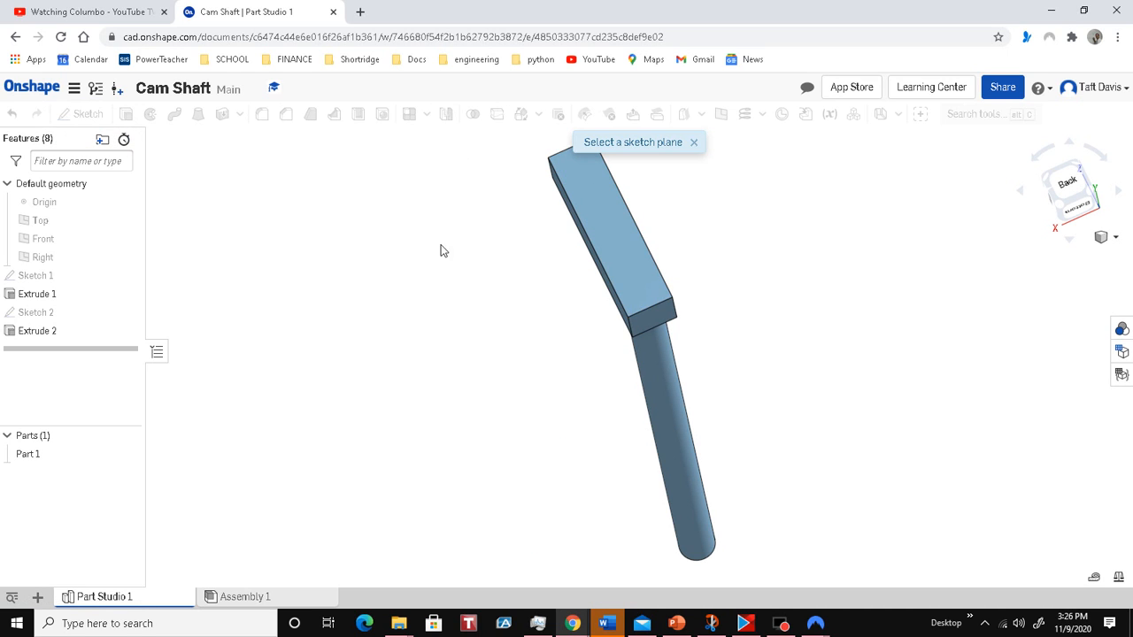
pyautogui.click(620, 233)
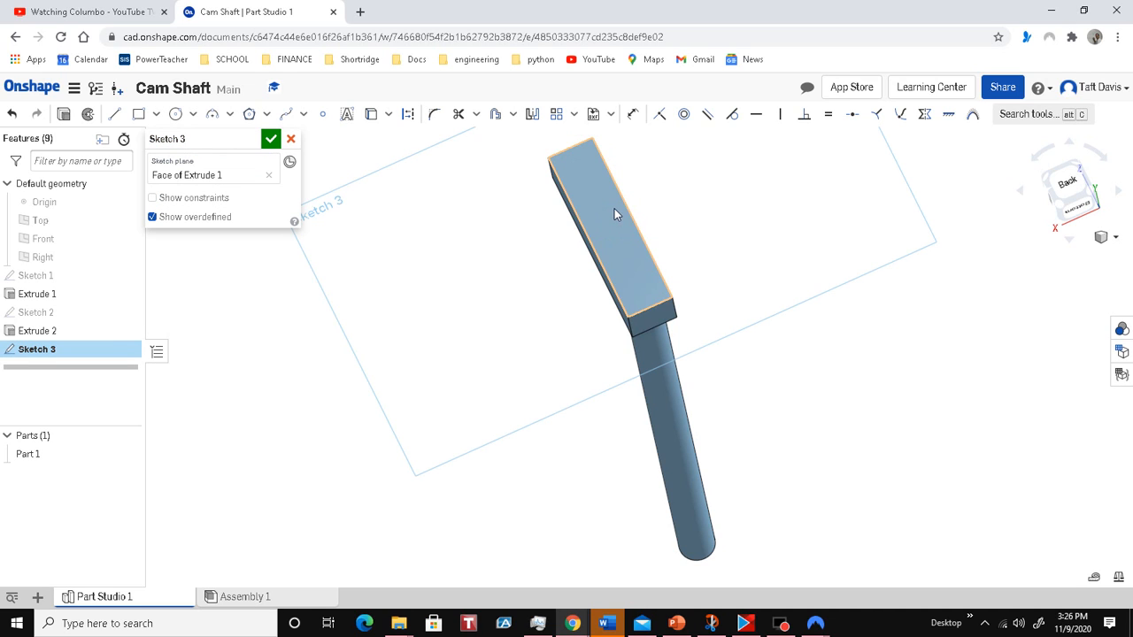
pyautogui.click(1073, 189)
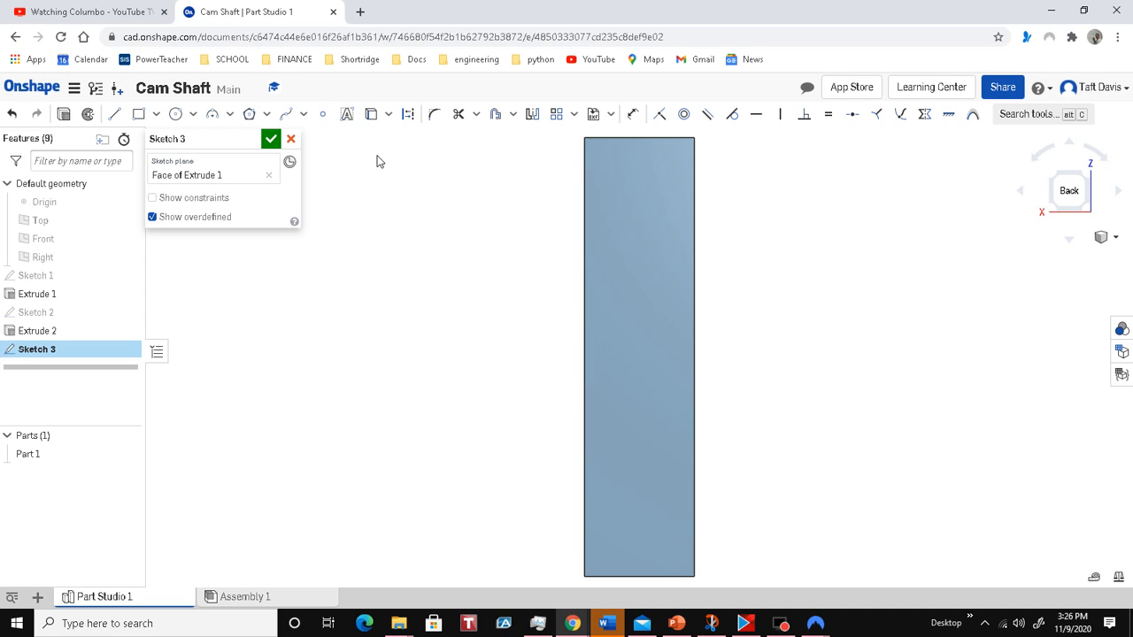
# Step: Sketch a 3/8 in diameter circle near the upper end of the back face, centred on the block's width
pyautogui.click(177, 118)
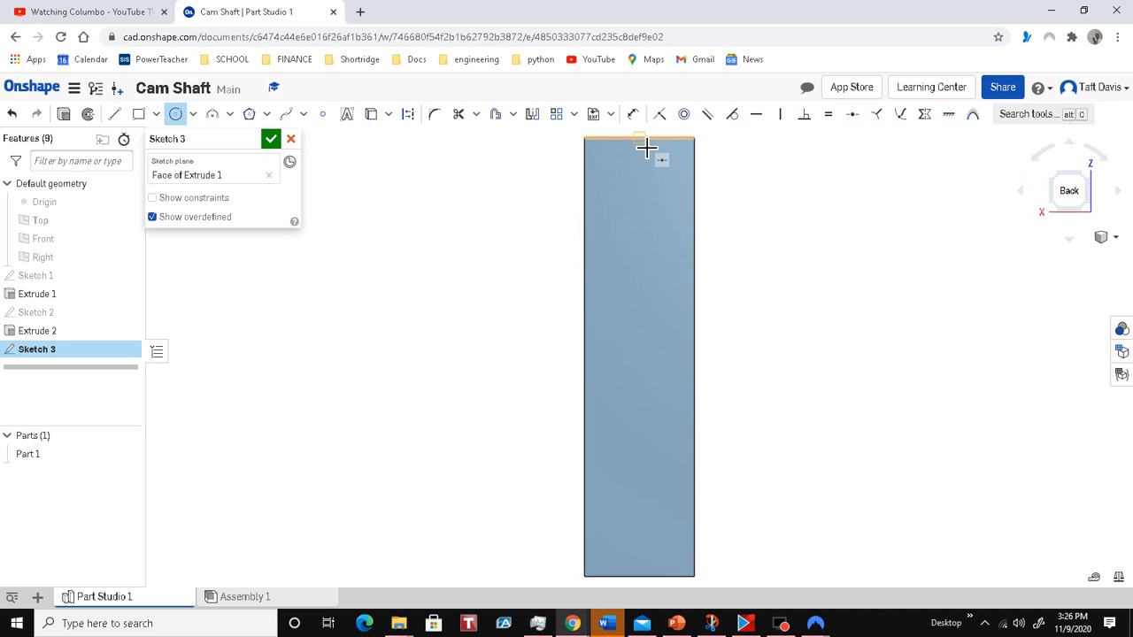
pyautogui.click(639, 191)
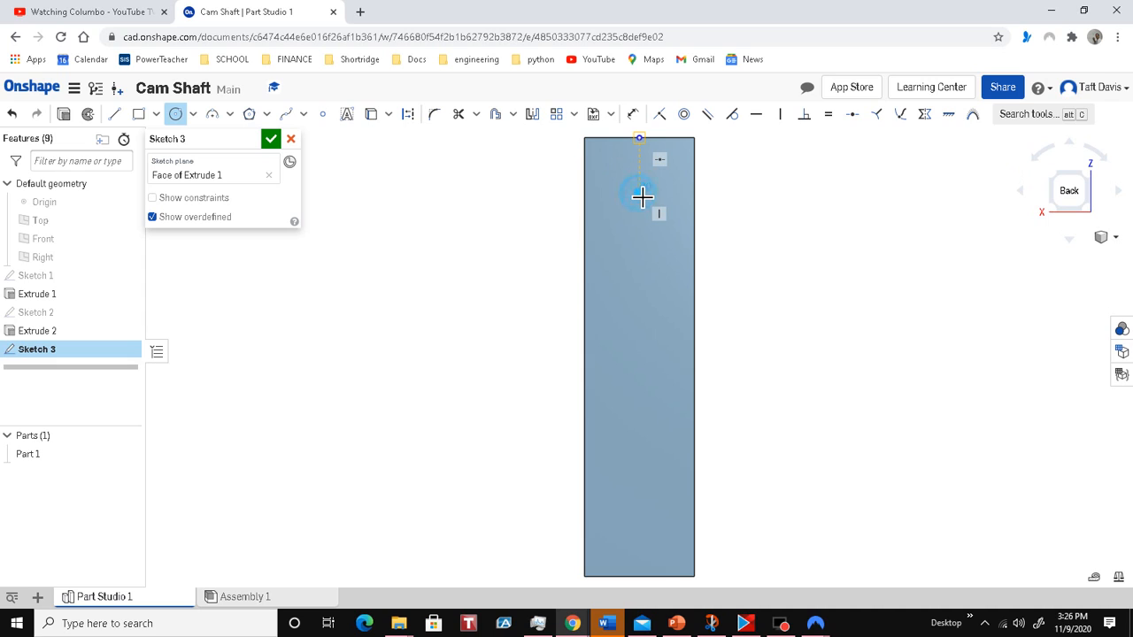
pyautogui.click(626, 174)
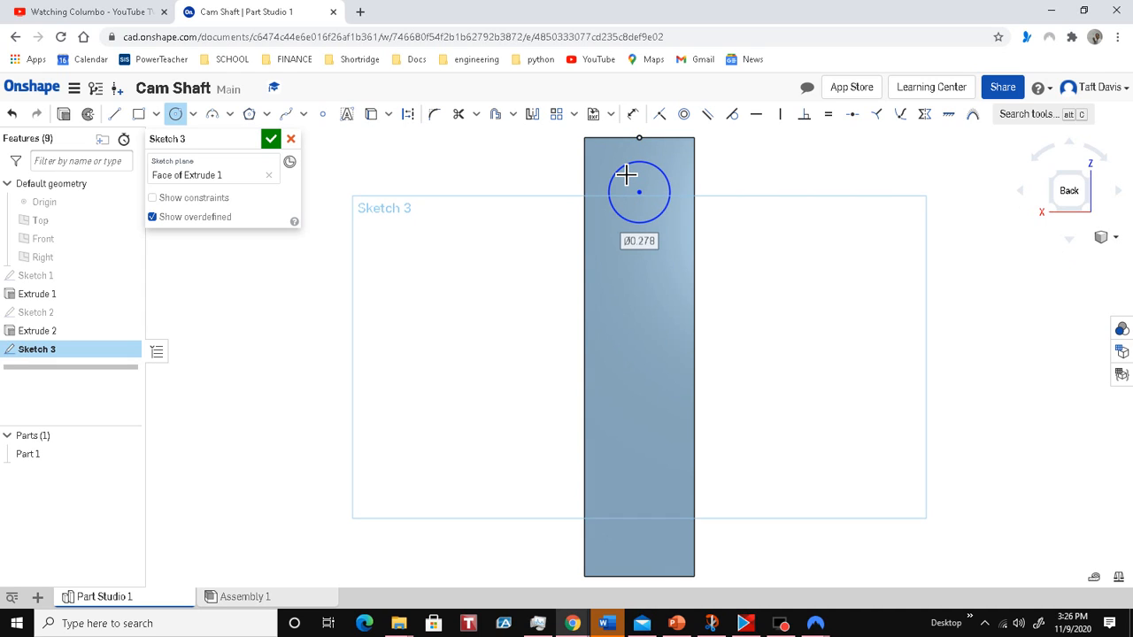
pyautogui.write('3/8')
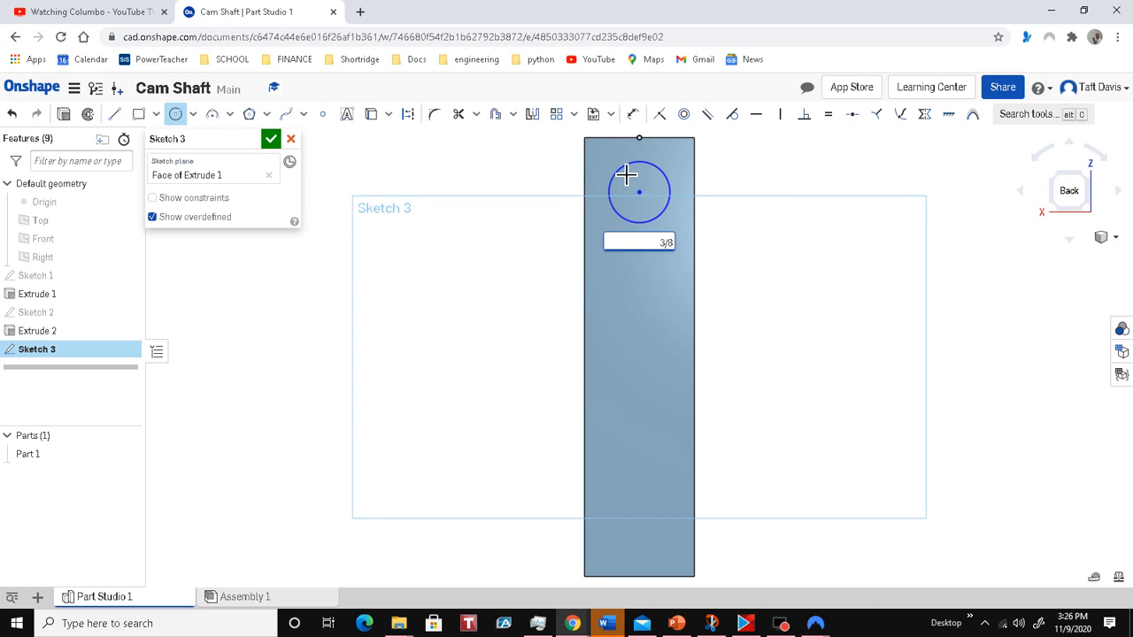
pyautogui.press('Return')
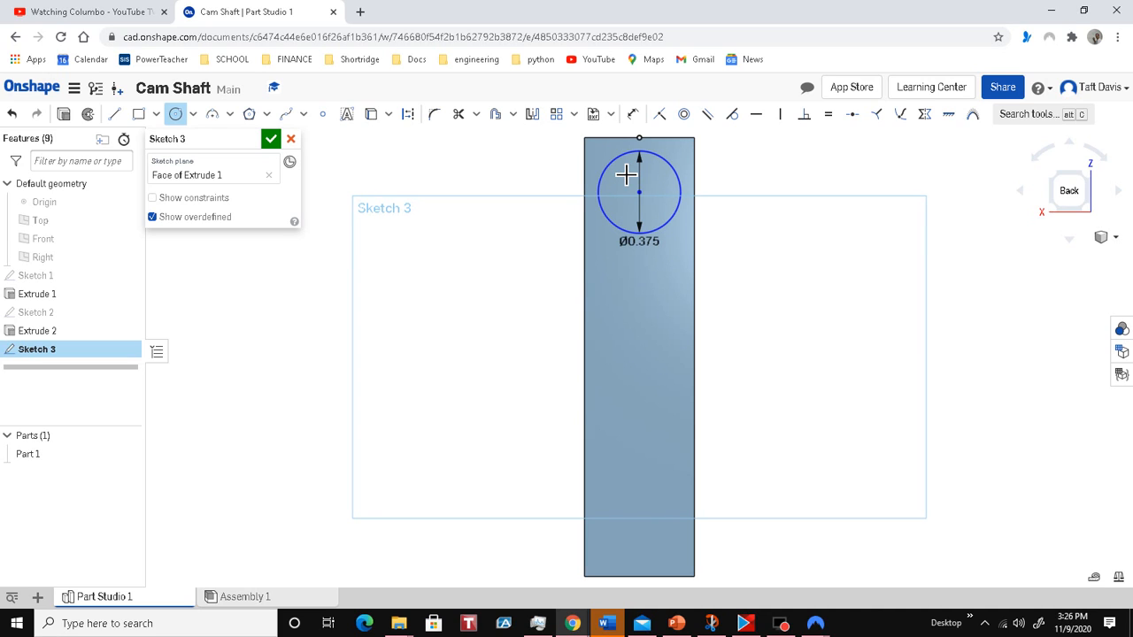
# Step: Dimension the gap between the circle's highest point and the block's top edge to 0.1 in
pyautogui.click(634, 116)
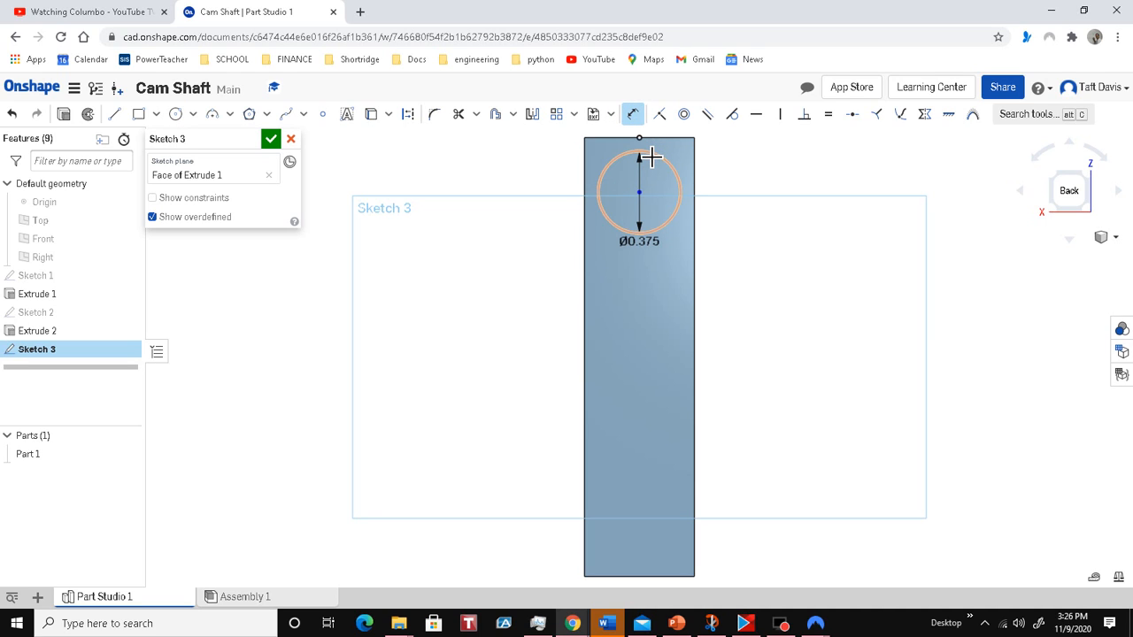
pyautogui.click(652, 152)
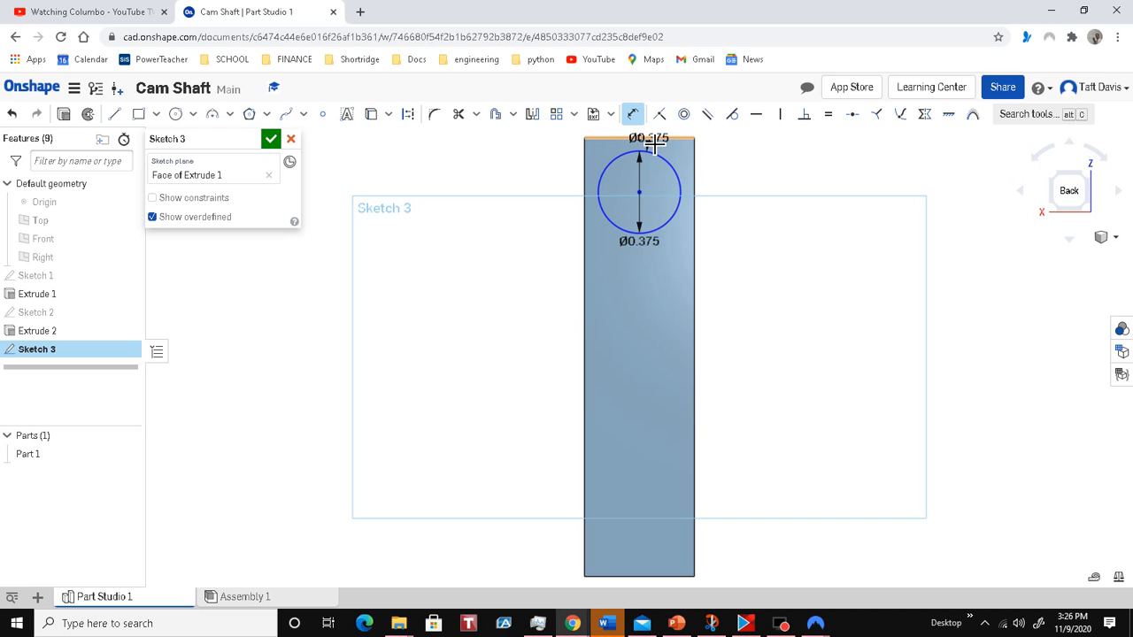
pyautogui.click(651, 140)
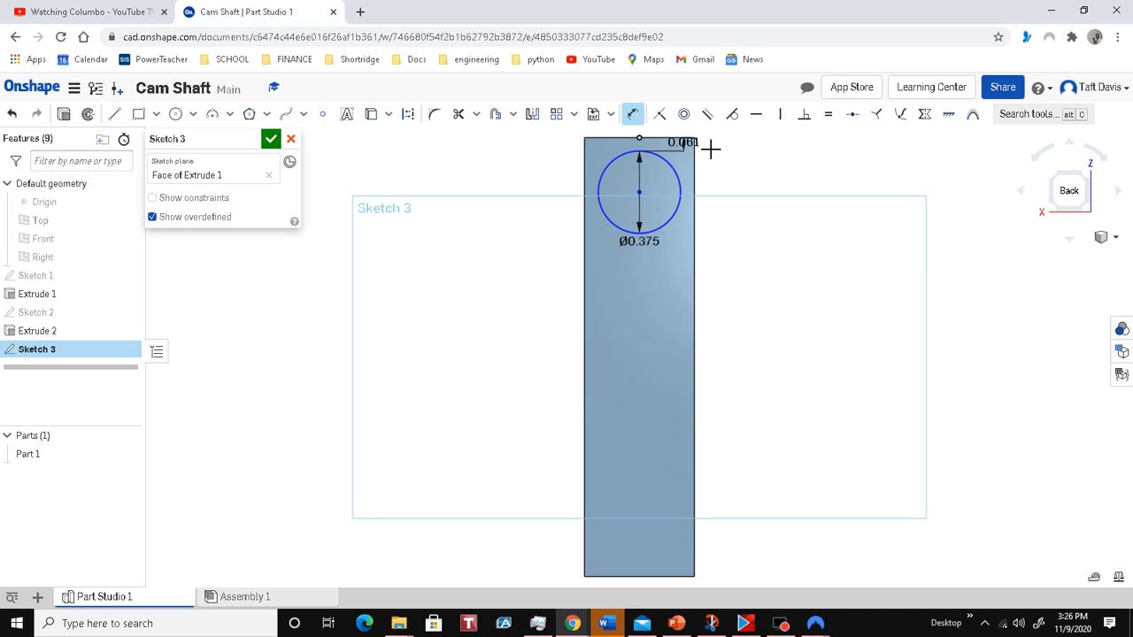
pyautogui.click(764, 152)
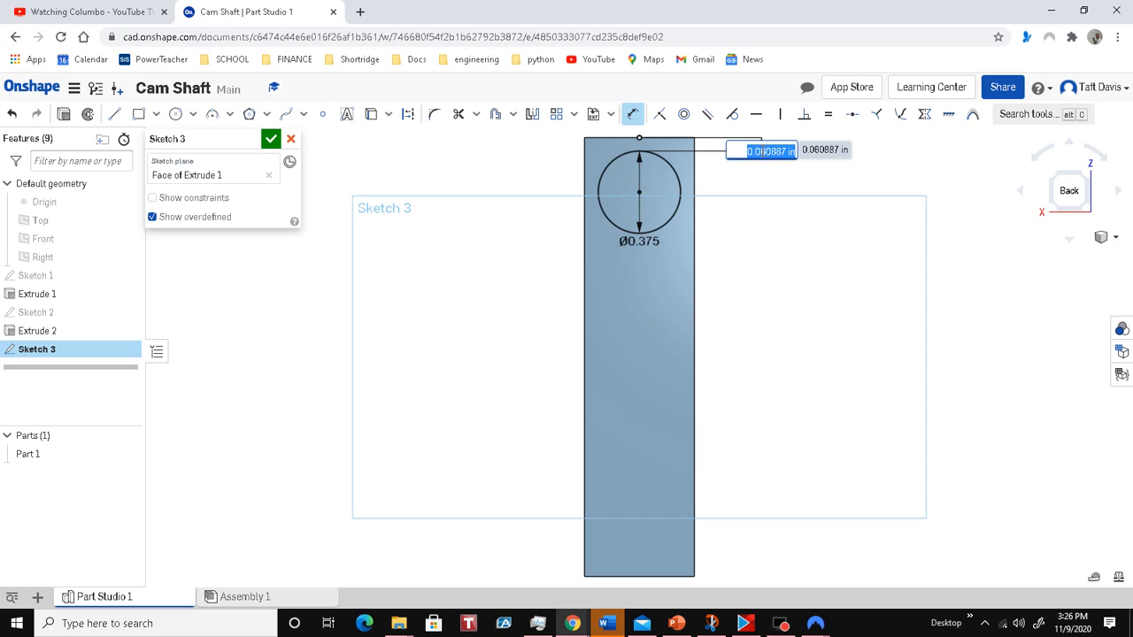
pyautogui.press('BackSpace')
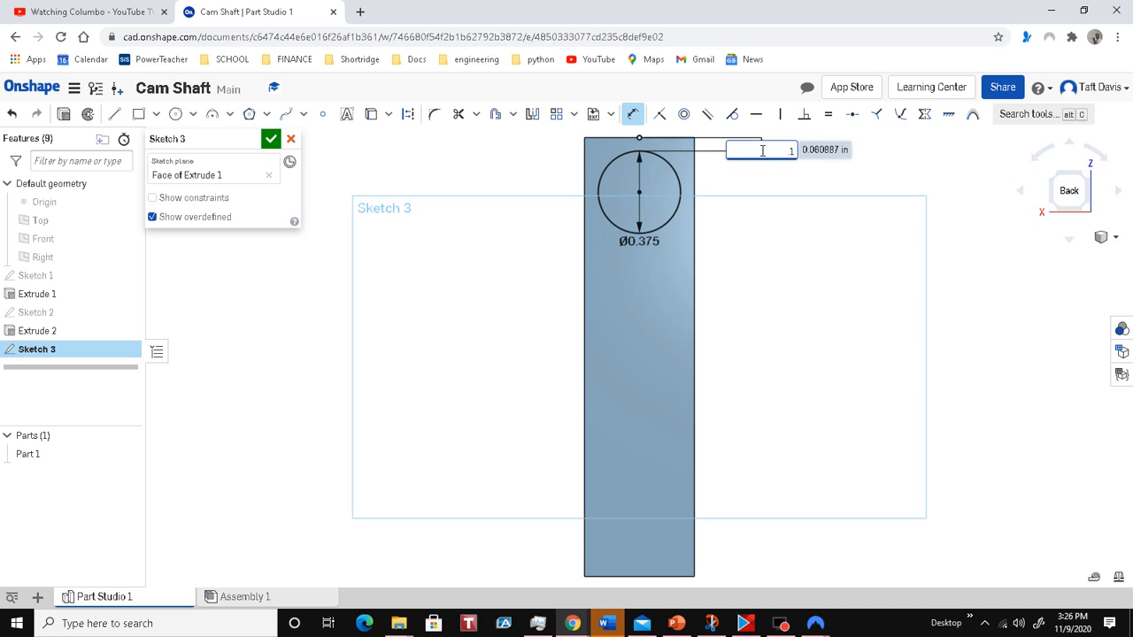
pyautogui.press('Return')
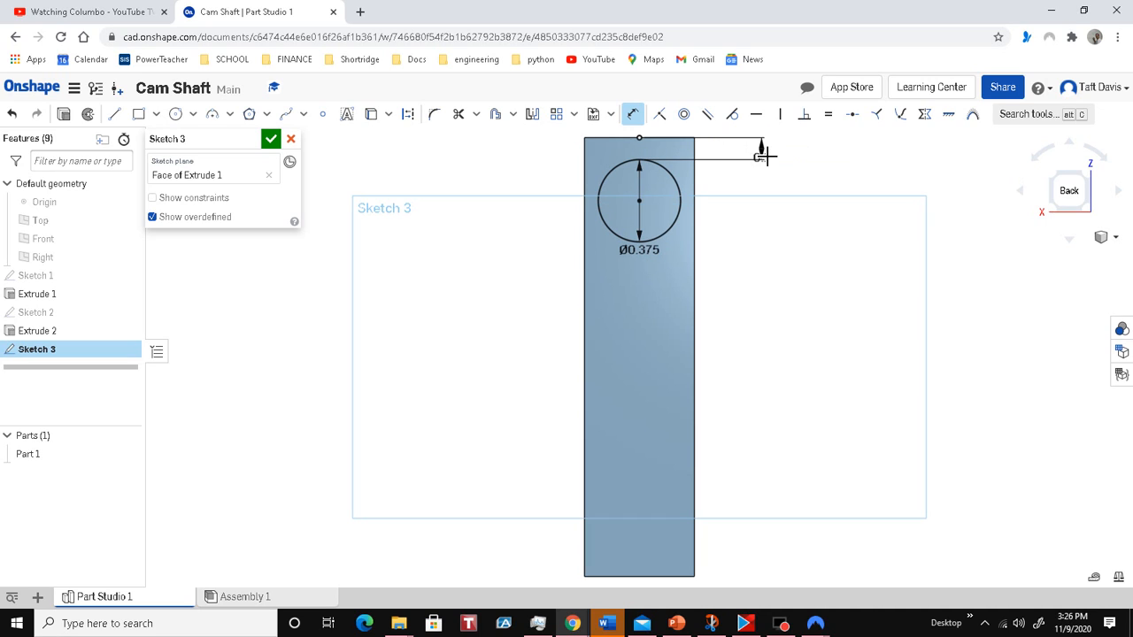
# Step: Extrude the back-face circle to a blind depth of 1 in, adding it to the existing part as the crank handle
pyautogui.click(66, 117)
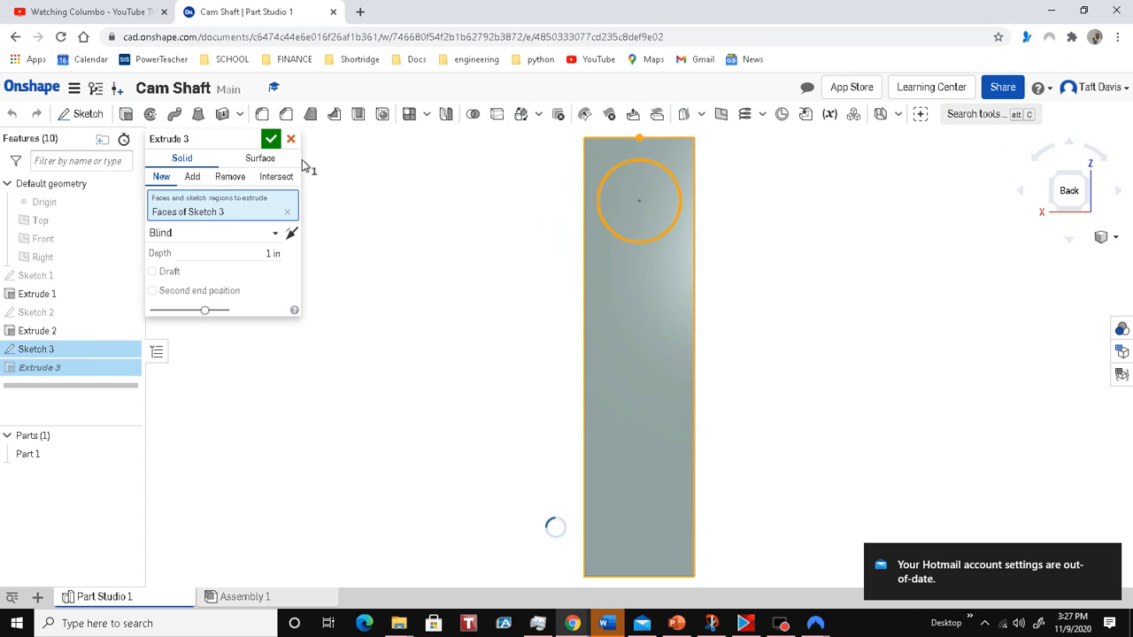
pyautogui.click(192, 176)
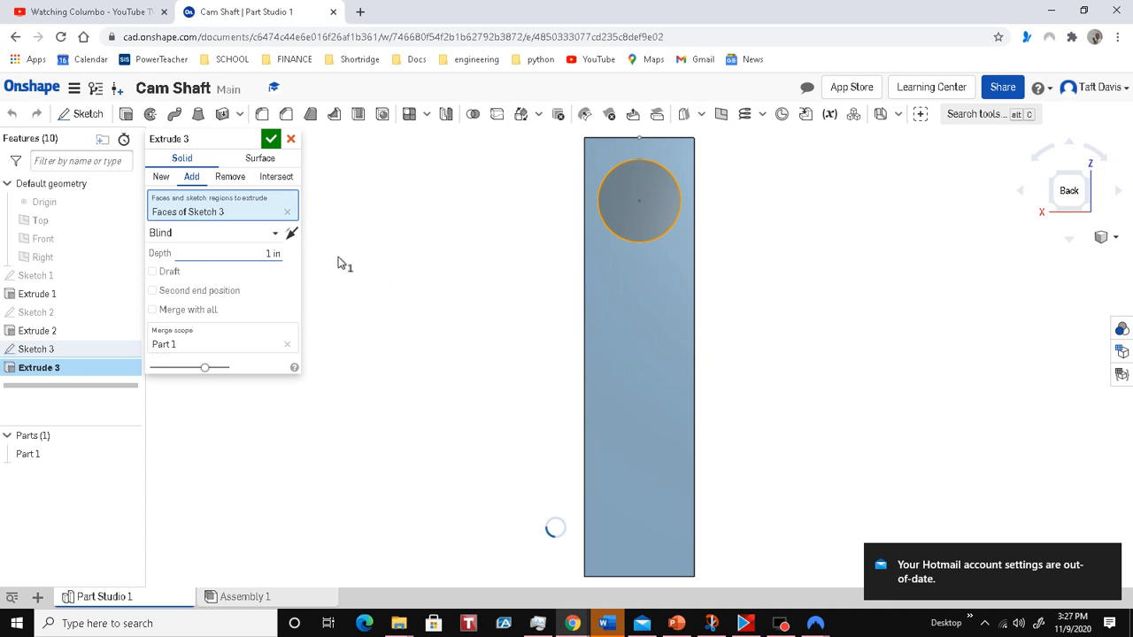
pyautogui.click(1111, 239)
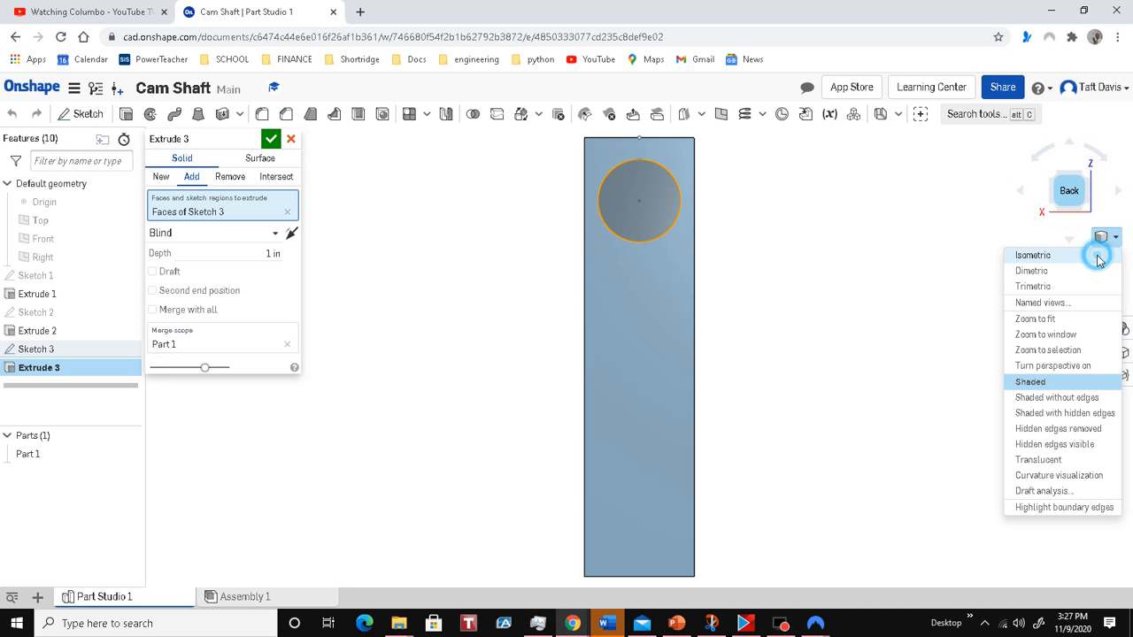
pyautogui.click(1101, 255)
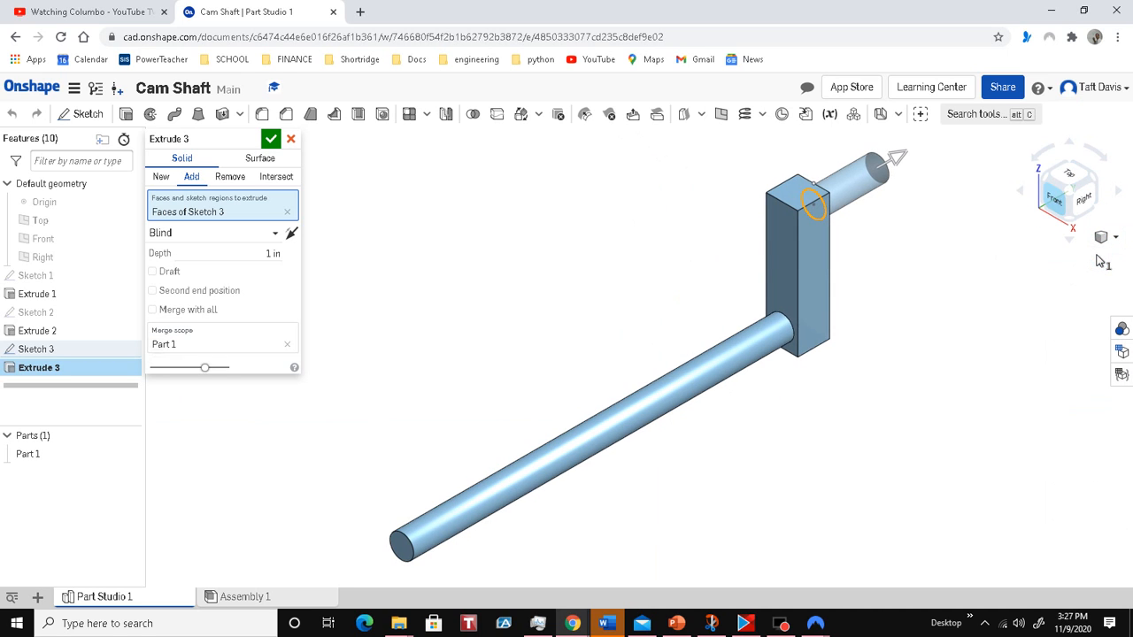
pyautogui.click(271, 139)
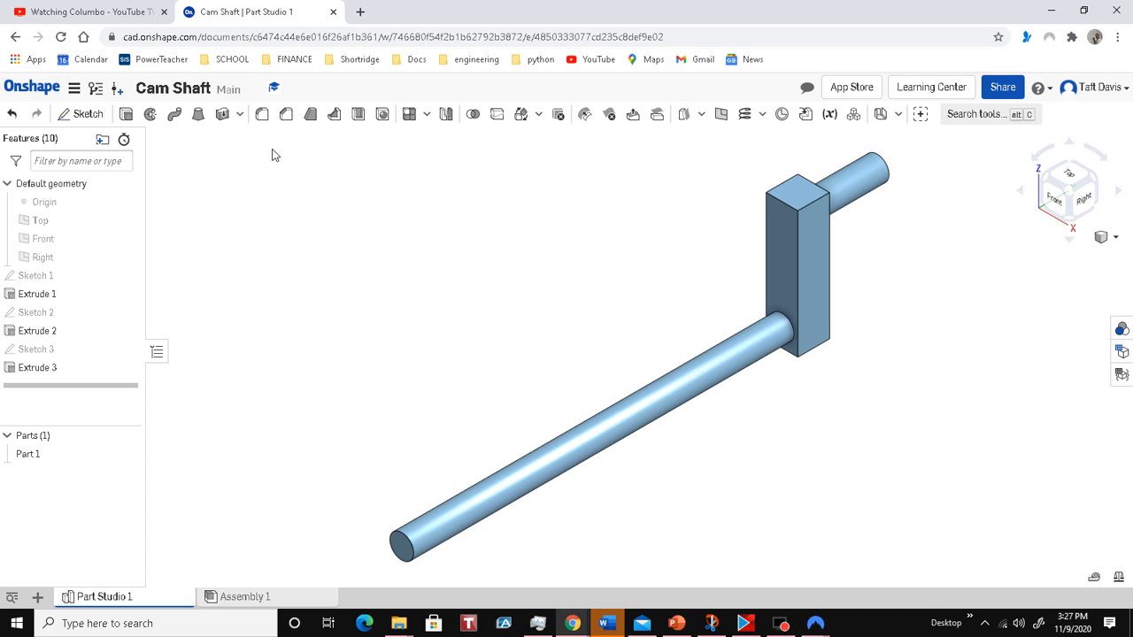
# Step: Leave the Cam Shaft document and open the box document from the Automata folder
pyautogui.click(30, 89)
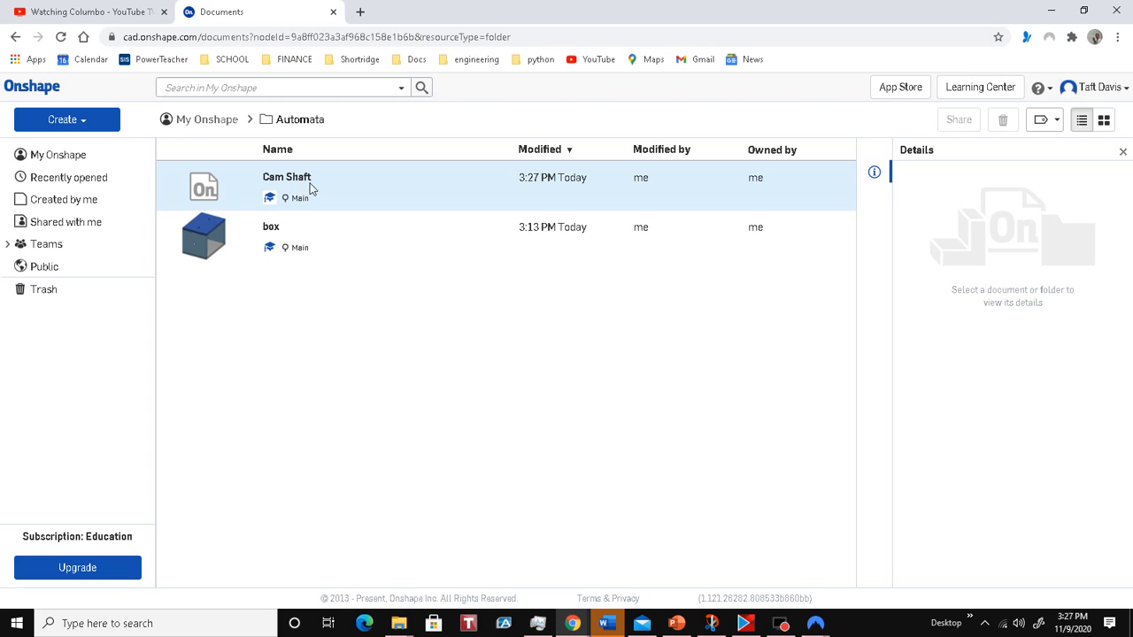
pyautogui.click(324, 238)
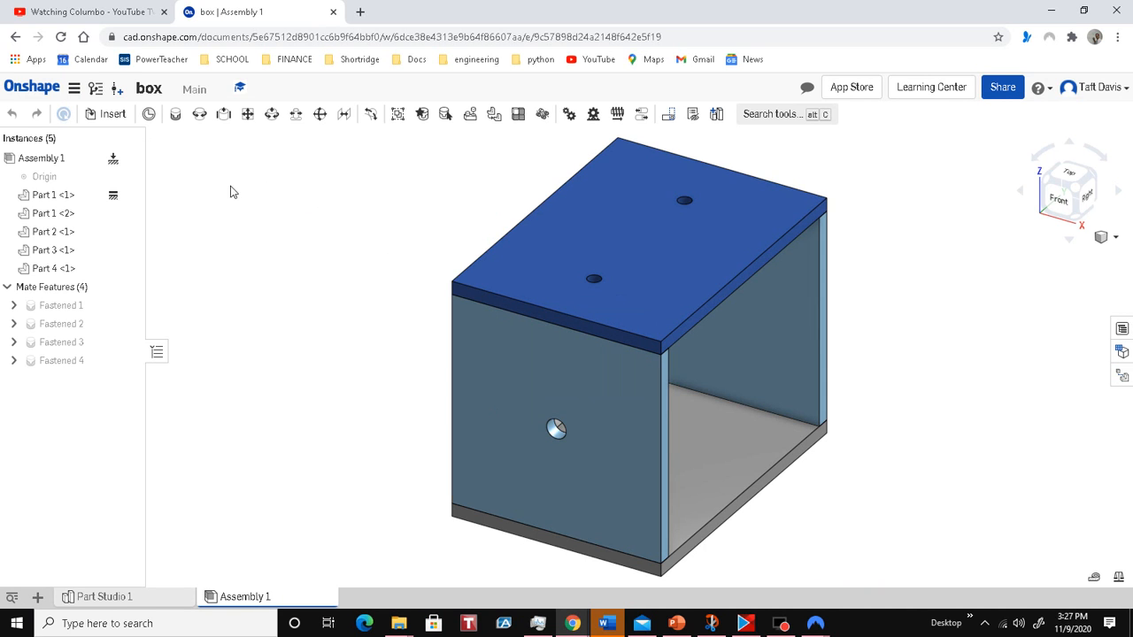
# Step: Begin inserting from the recently opened Cam Shaft document and create version V1 of it with default properties
pyautogui.click(103, 118)
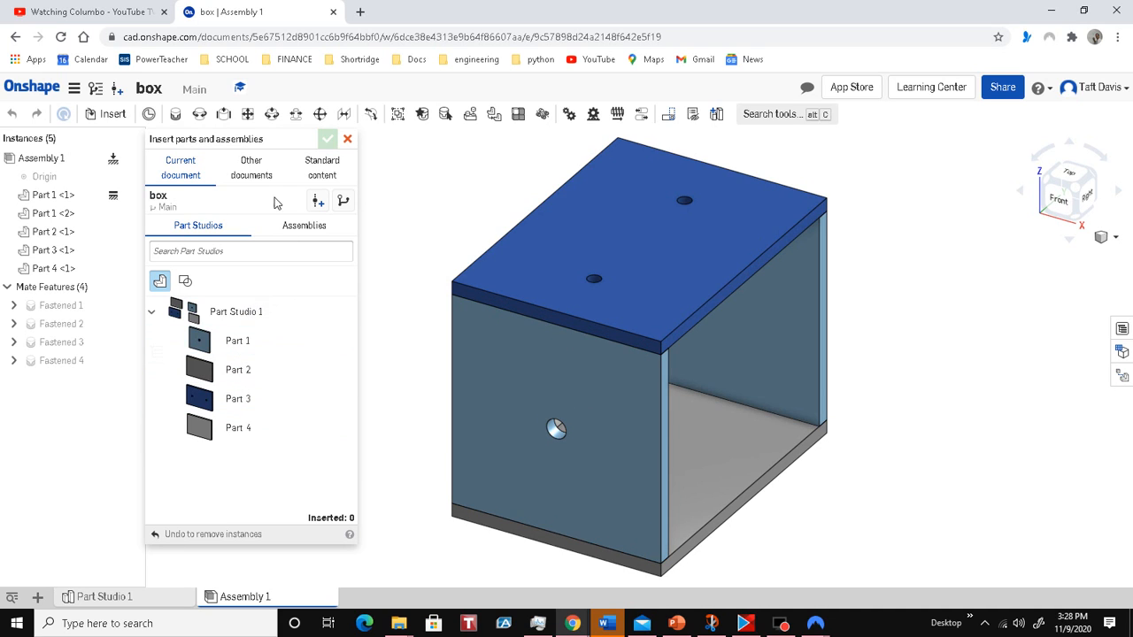
pyautogui.click(258, 173)
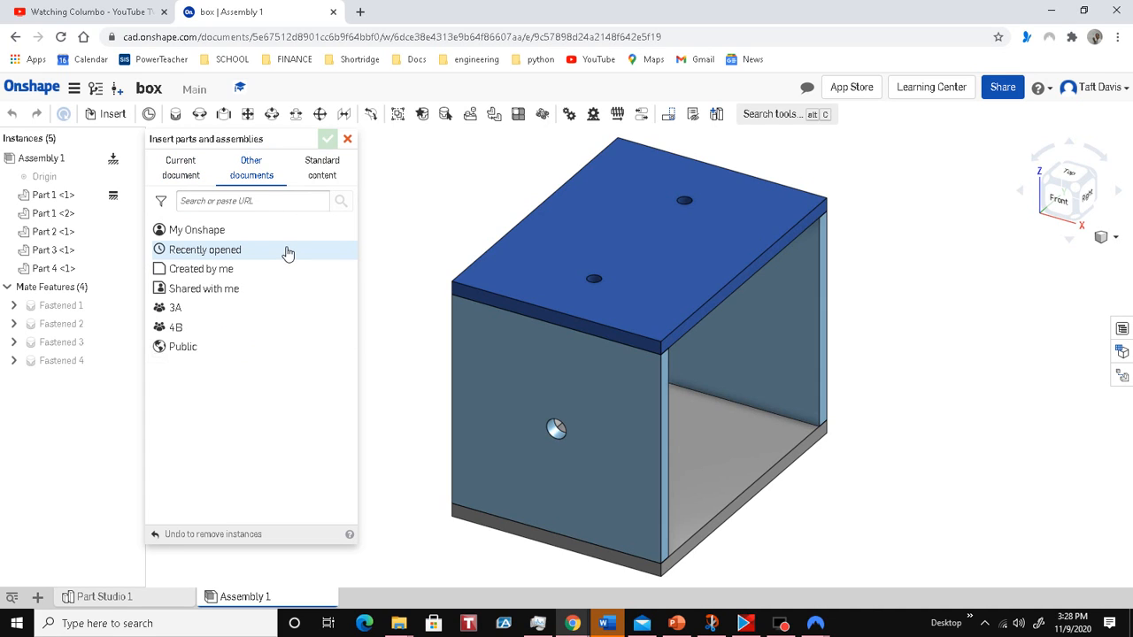
pyautogui.click(221, 252)
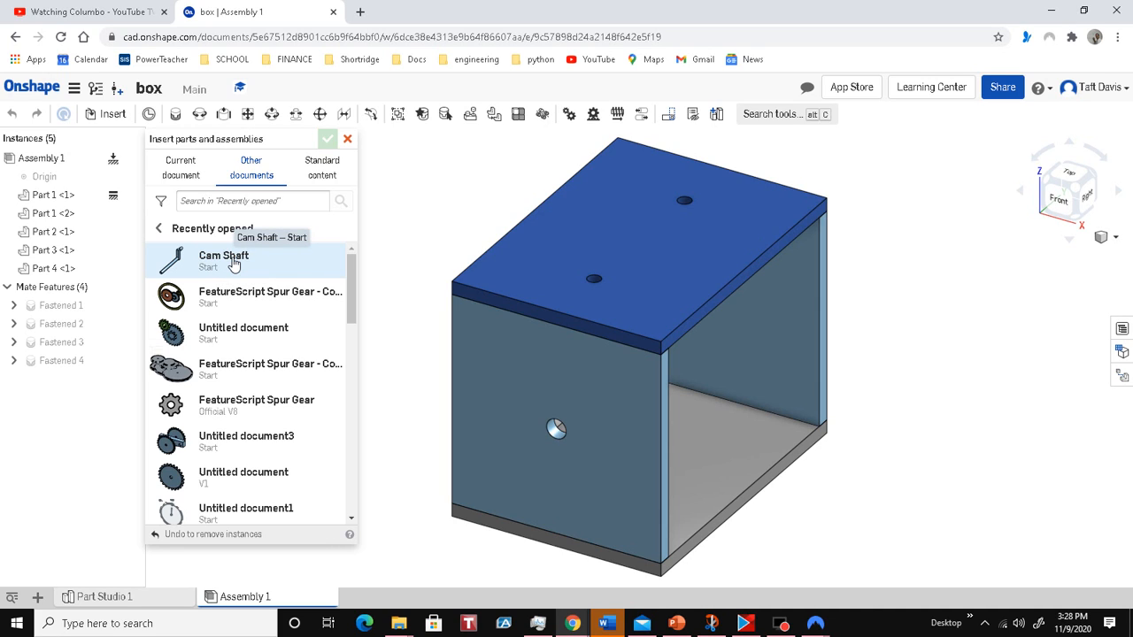
pyautogui.click(232, 258)
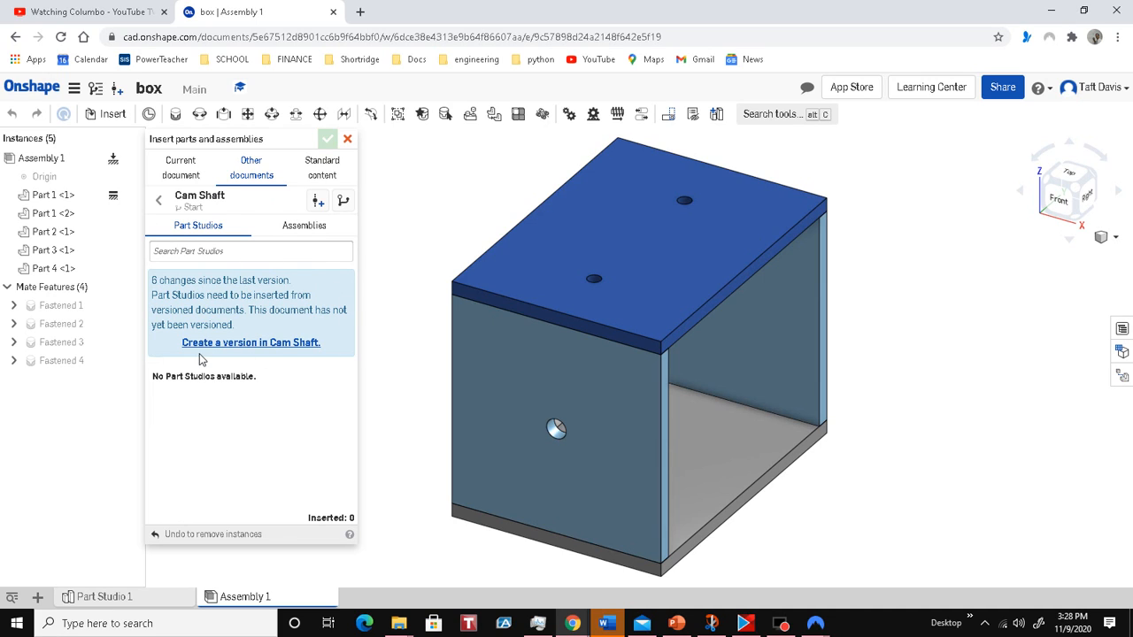
pyautogui.click(268, 345)
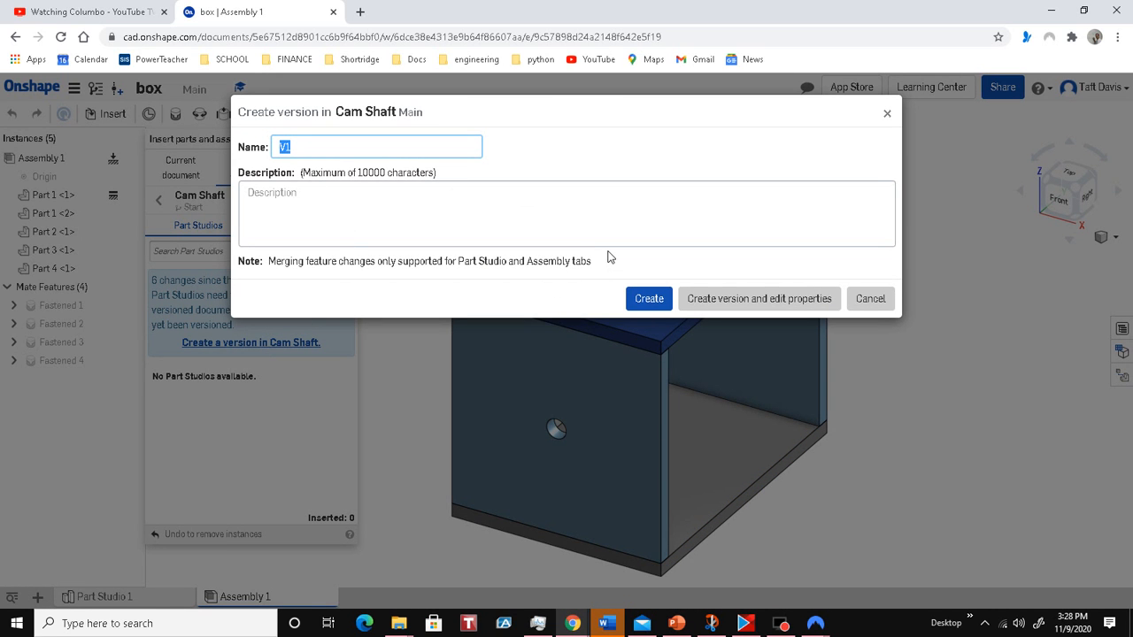
pyautogui.click(746, 298)
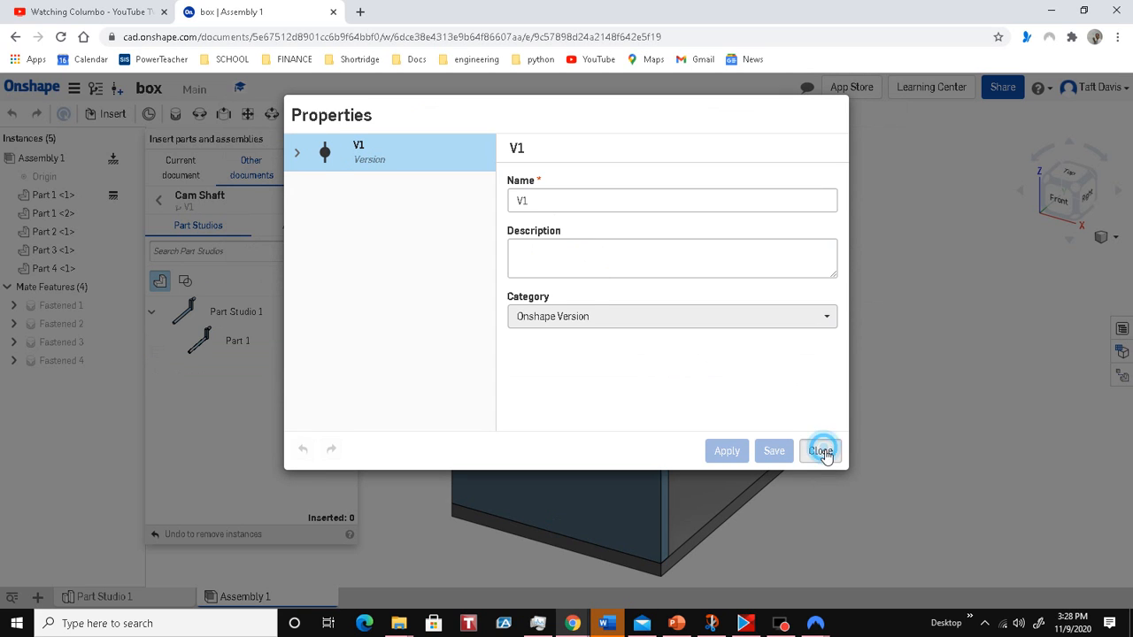
pyautogui.click(820, 451)
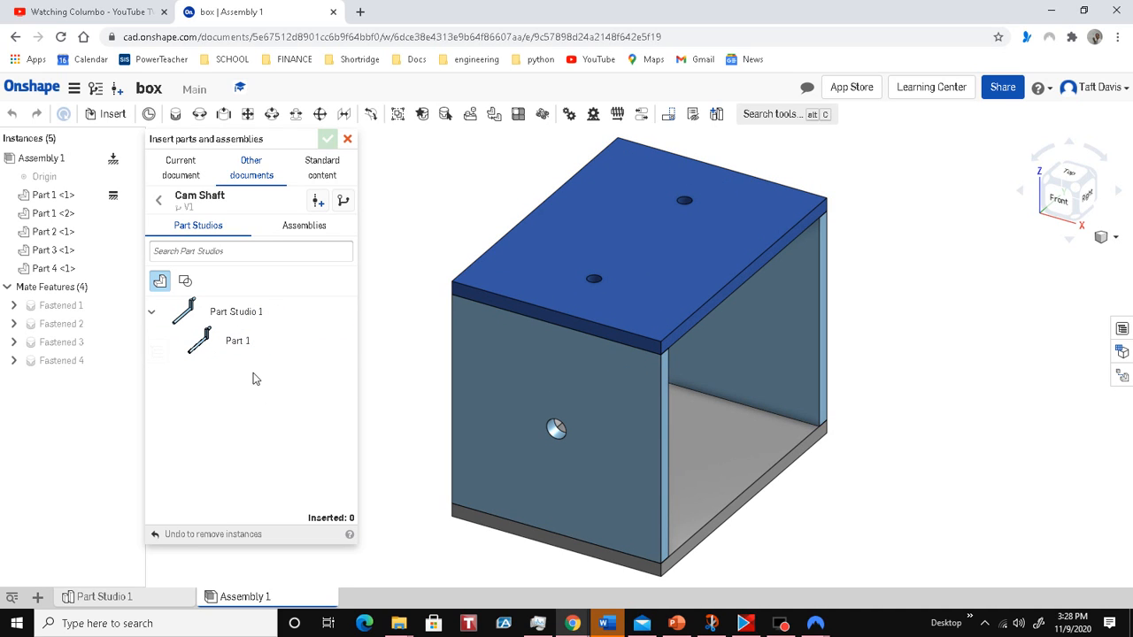
# Step: Insert Part 1 from Cam Shaft V1 into the assembly, placing it in the free space beside the box's open side
pyautogui.click(247, 342)
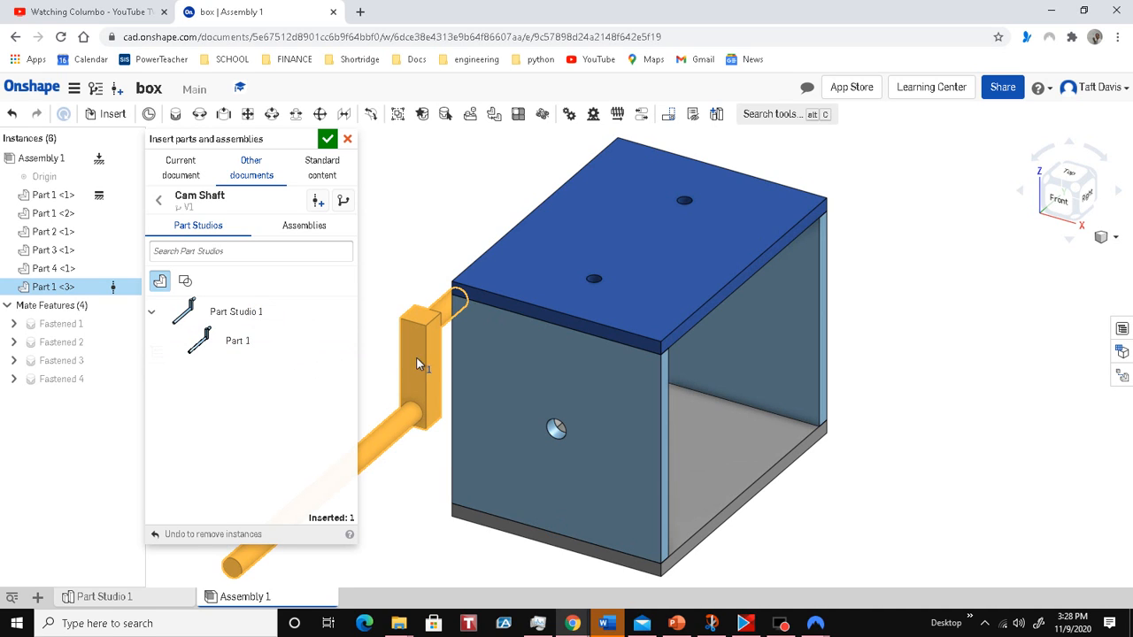
pyautogui.click(929, 376)
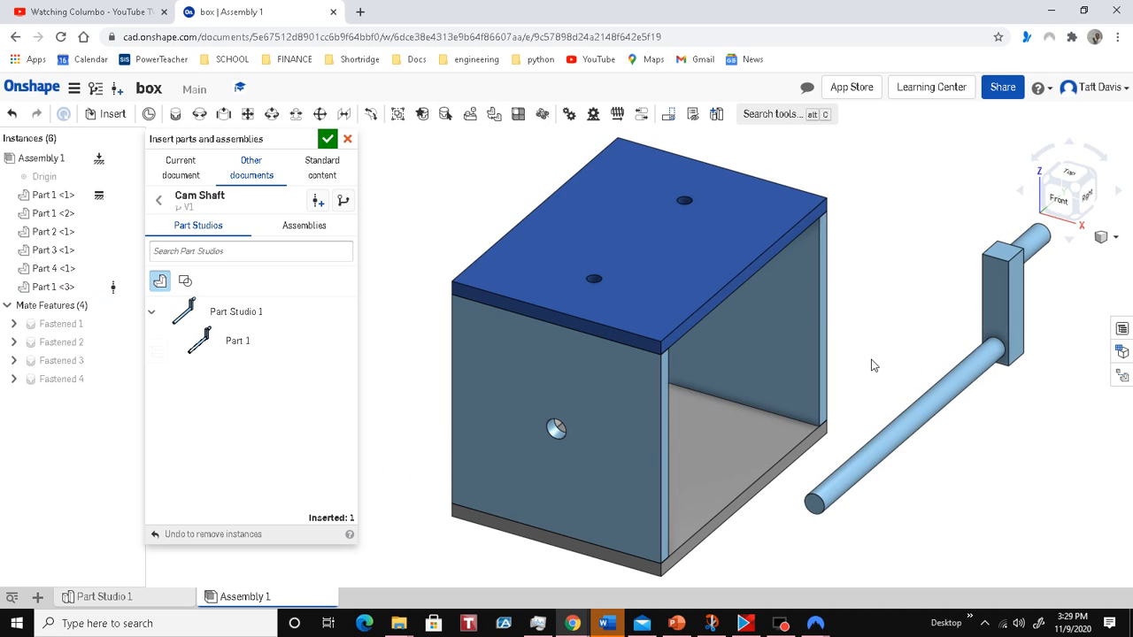
pyautogui.click(326, 140)
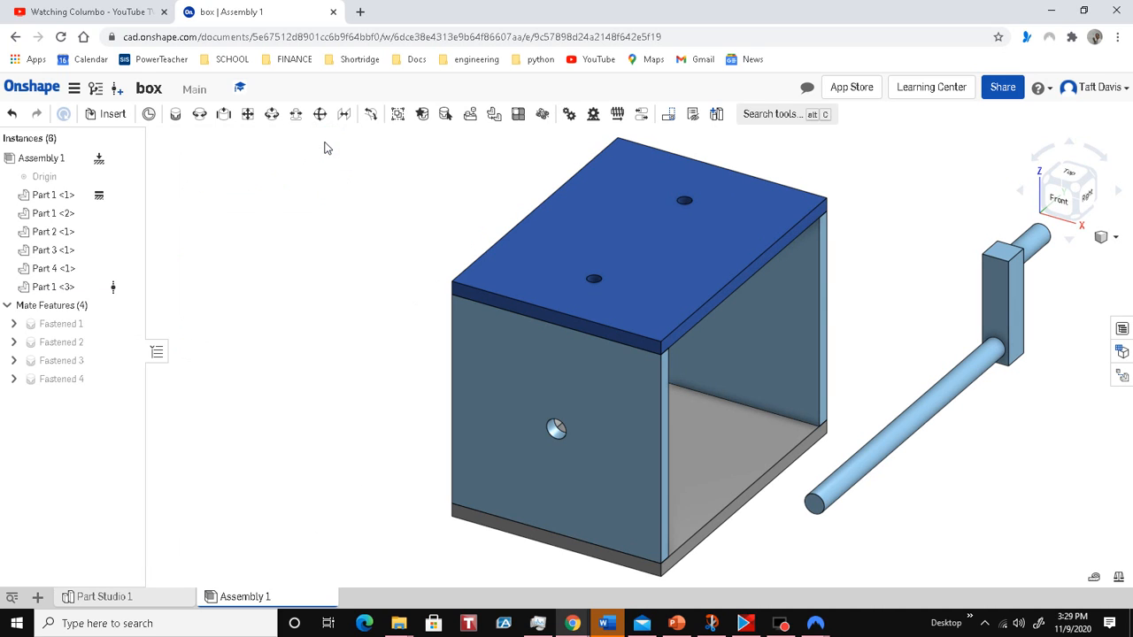
# Step: Add a revolute mate between the cam shaft's free end and the hole in the box's front panel
pyautogui.click(200, 116)
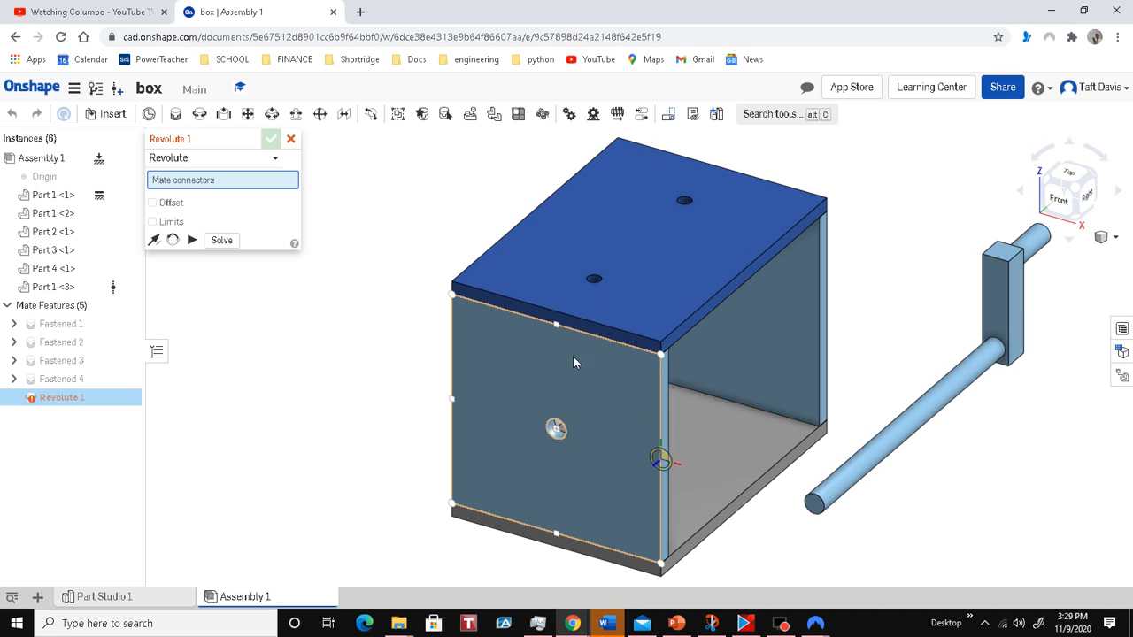
pyautogui.click(815, 505)
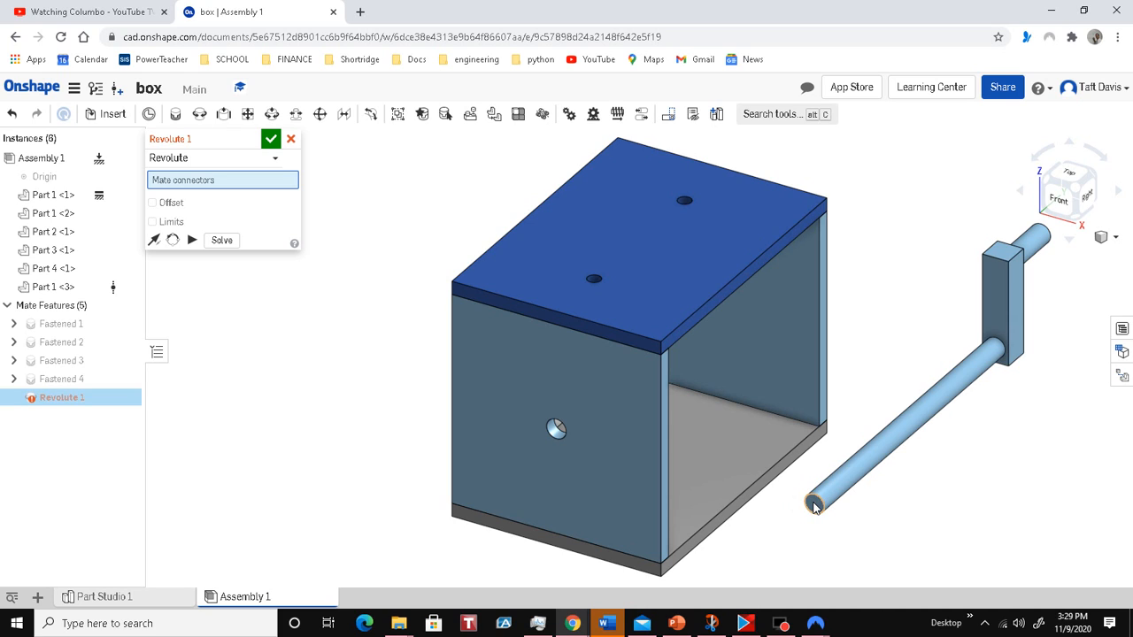
pyautogui.click(556, 429)
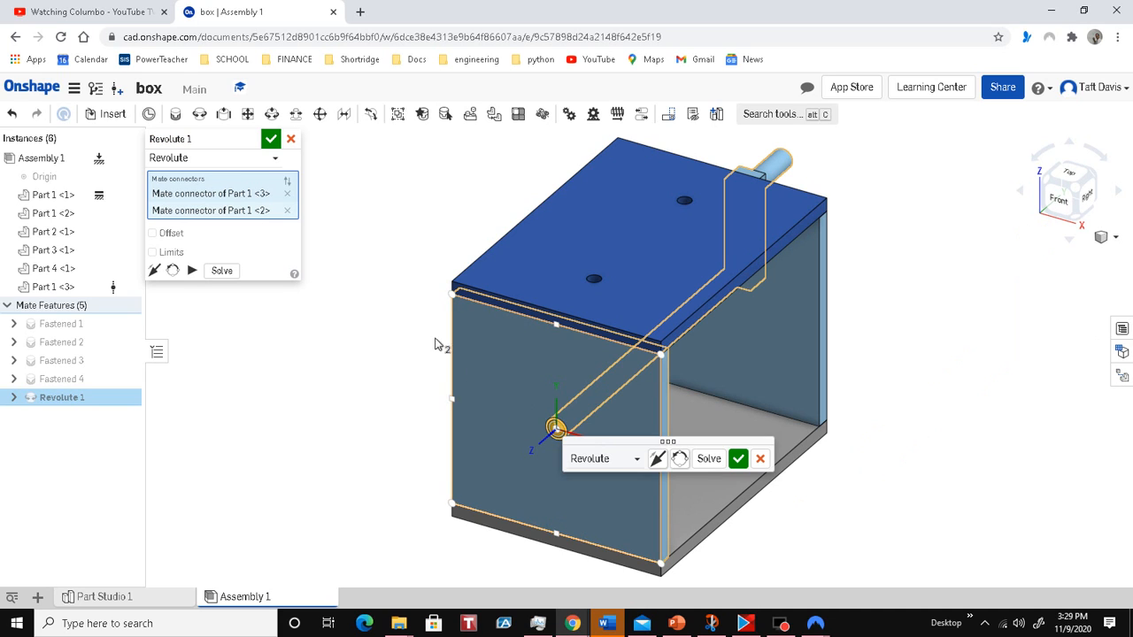
pyautogui.click(270, 140)
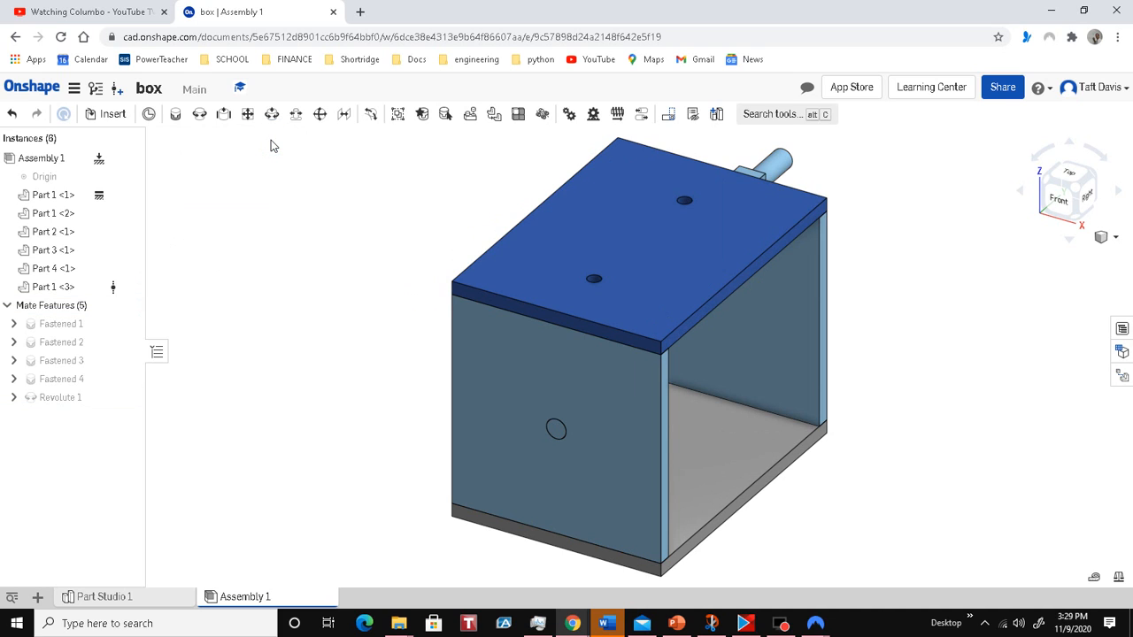
# Step: Inspect the crank at the back of the box and rotate its handle to test the shaft's motion
pyautogui.click(1021, 189)
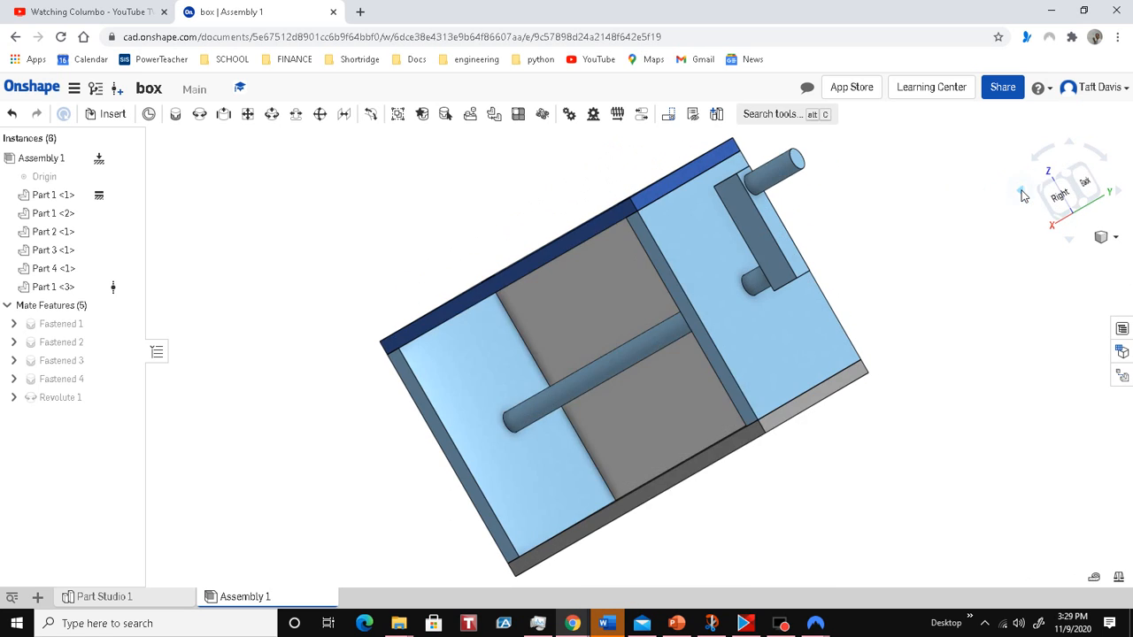
pyautogui.click(1021, 189)
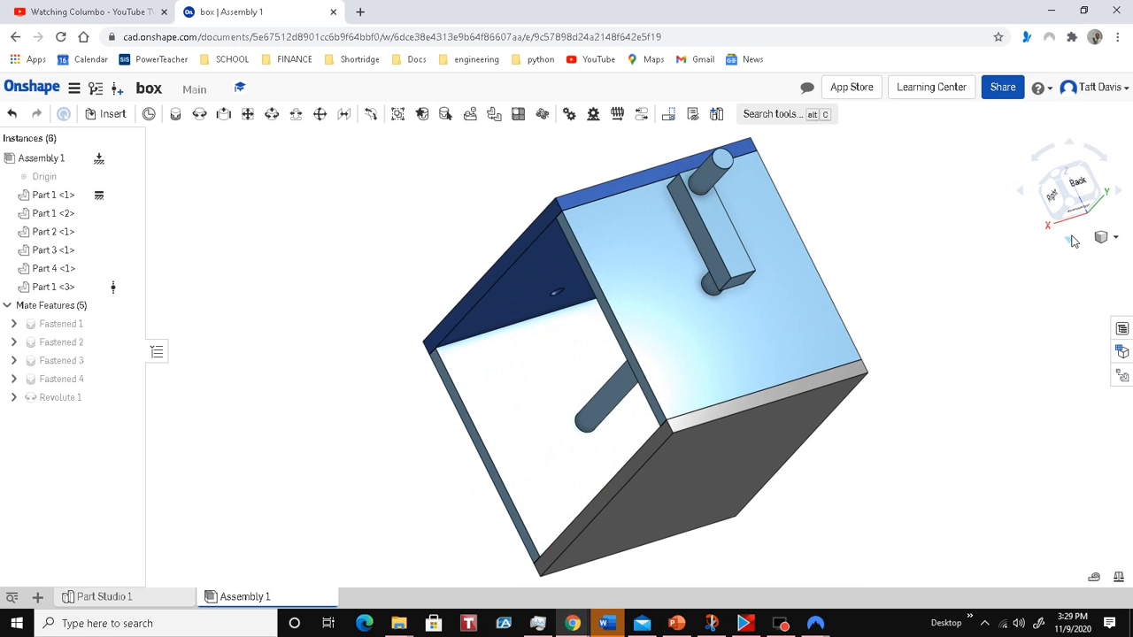
pyautogui.click(1071, 237)
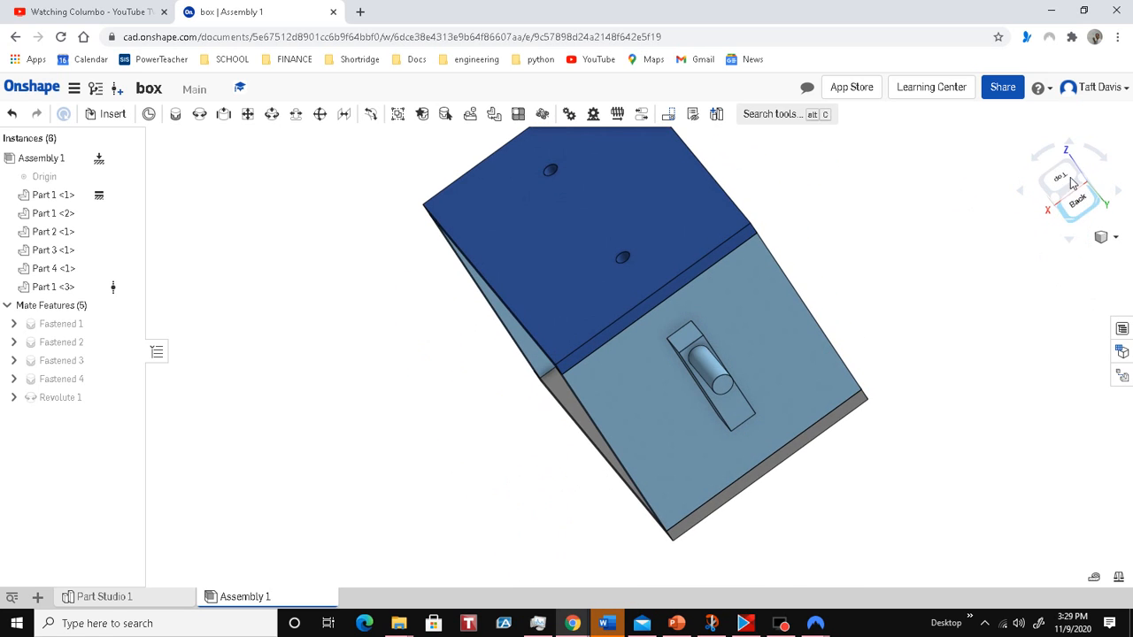
pyautogui.click(1071, 145)
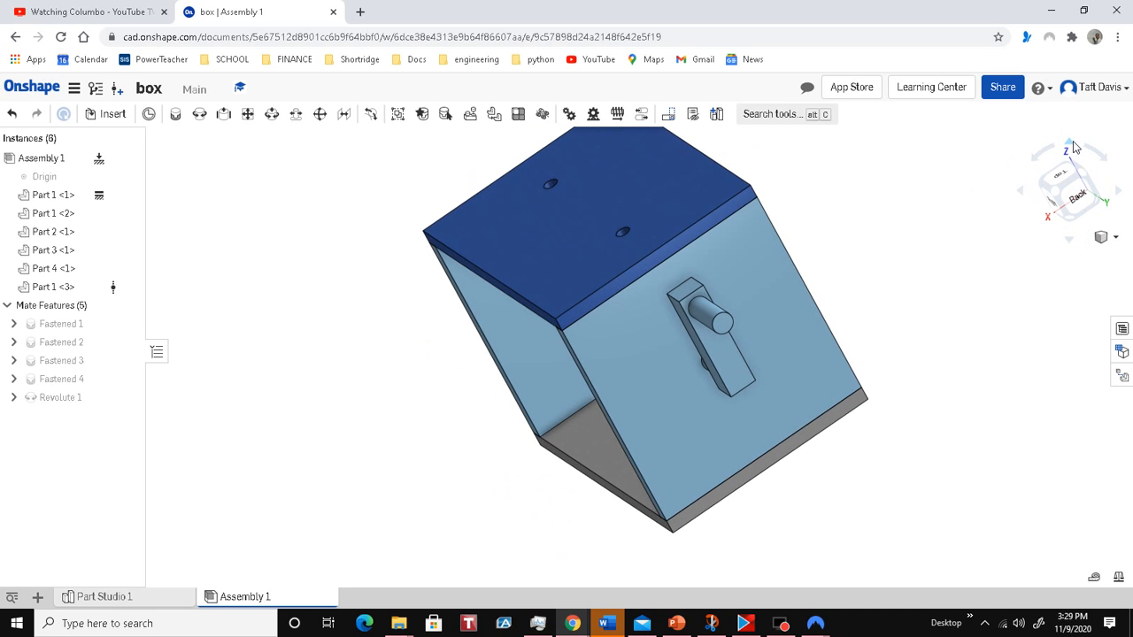
pyautogui.moveTo(890, 205); pyautogui.dragTo(915, 194, button='right')
pyautogui.rightClick(915, 195)
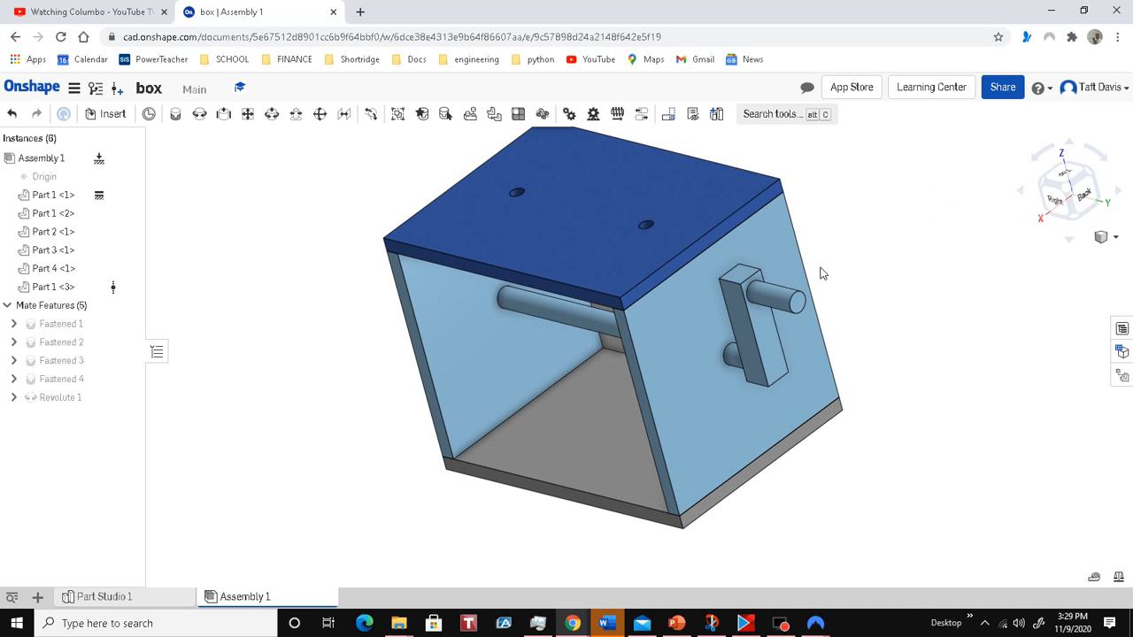
pyautogui.moveTo(791, 302); pyautogui.dragTo(839, 300)
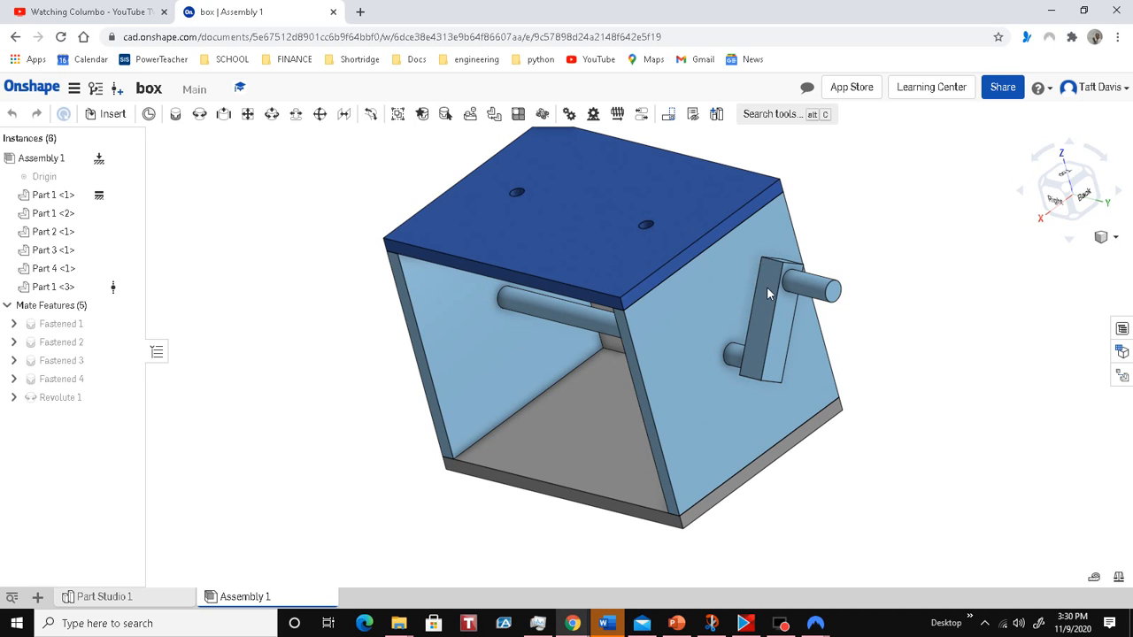
pyautogui.moveTo(727, 307); pyautogui.dragTo(728, 354)
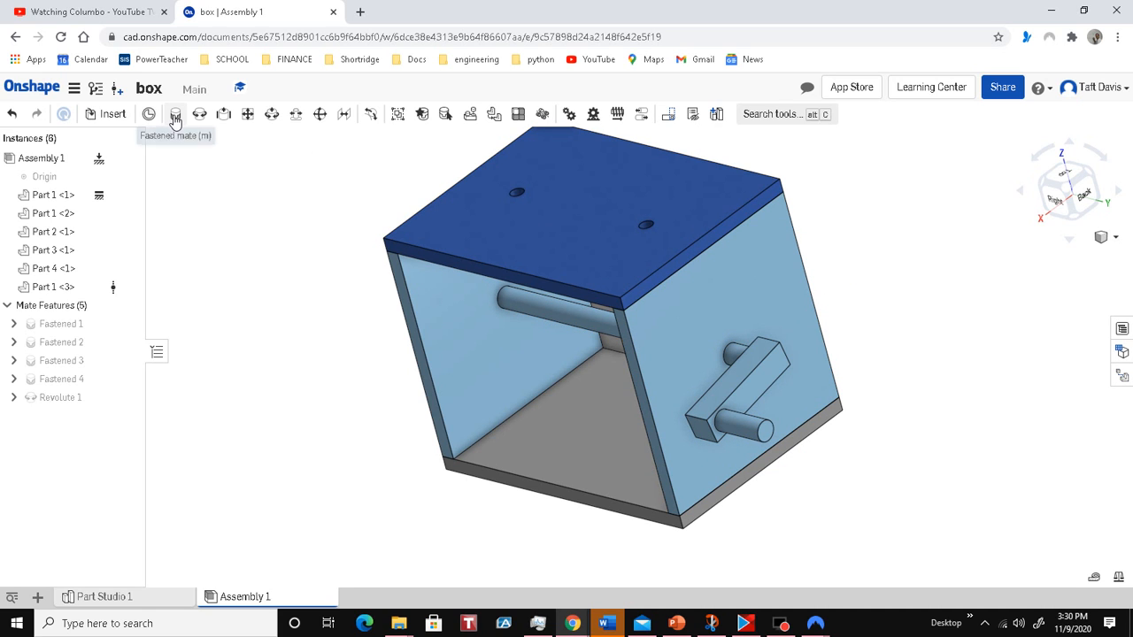